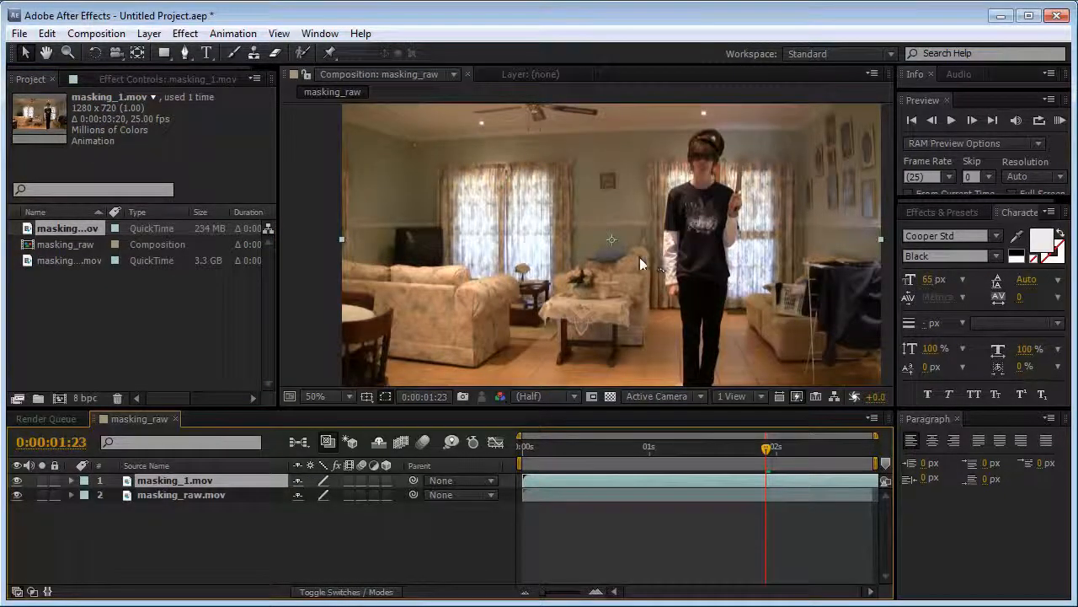
# Draw a rectangular mask on the masking_1.mov layer that covers the frame's right half and extends past its edges
pyautogui.press(',')
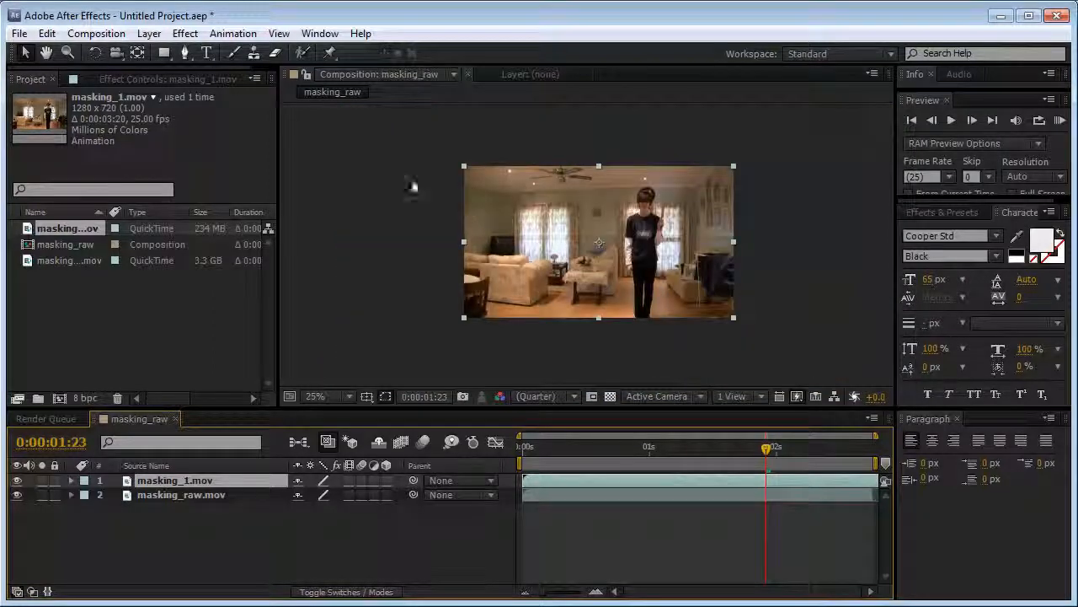
pyautogui.click(165, 54)
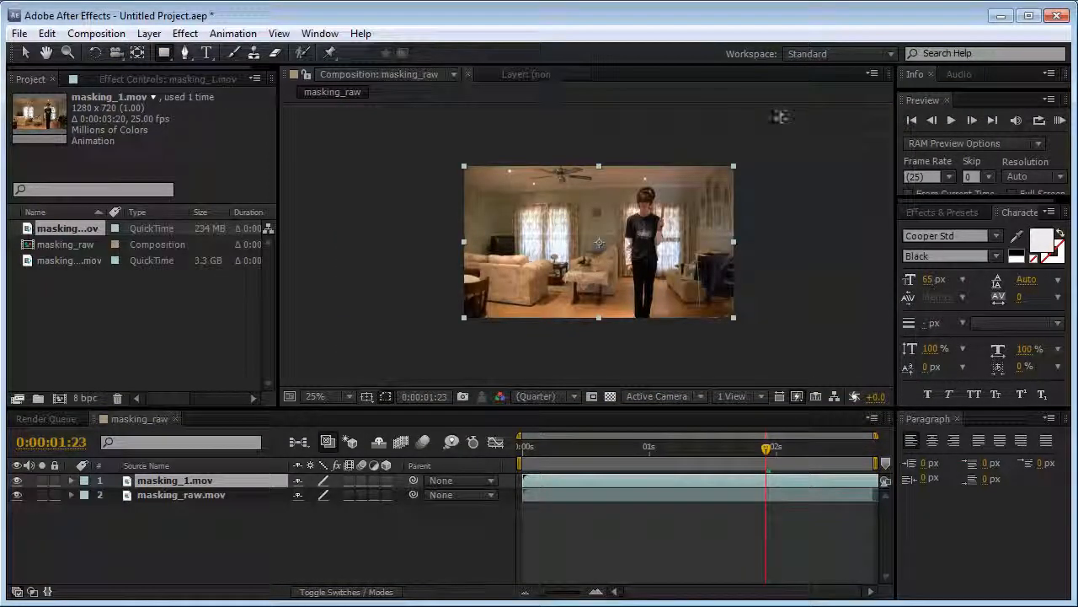
pyautogui.moveTo(782, 127); pyautogui.dragTo(601, 342)
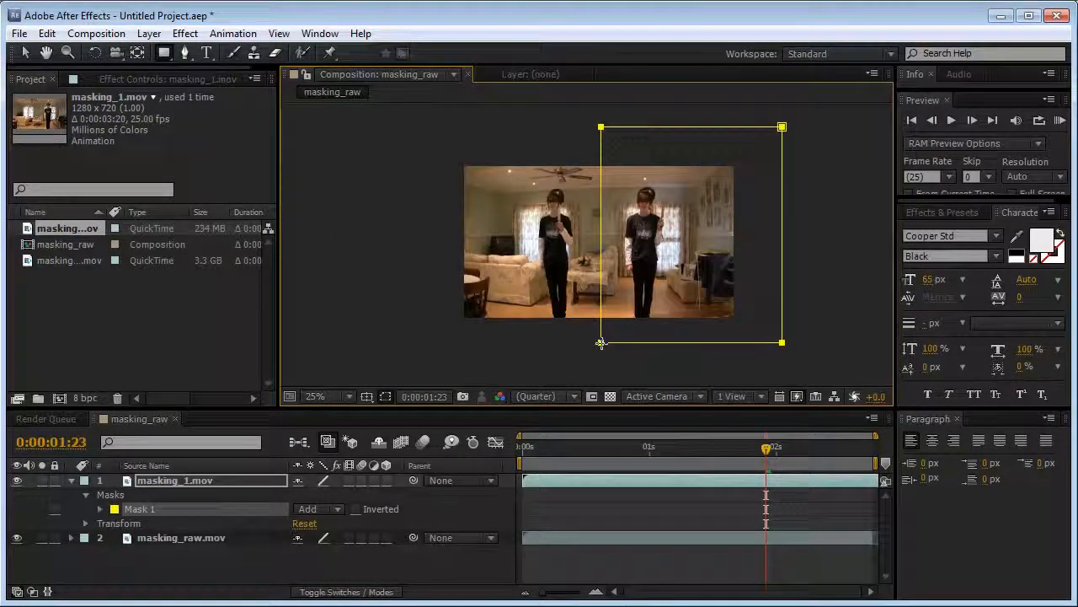
pyautogui.click(228, 481)
pyautogui.click(26, 52)
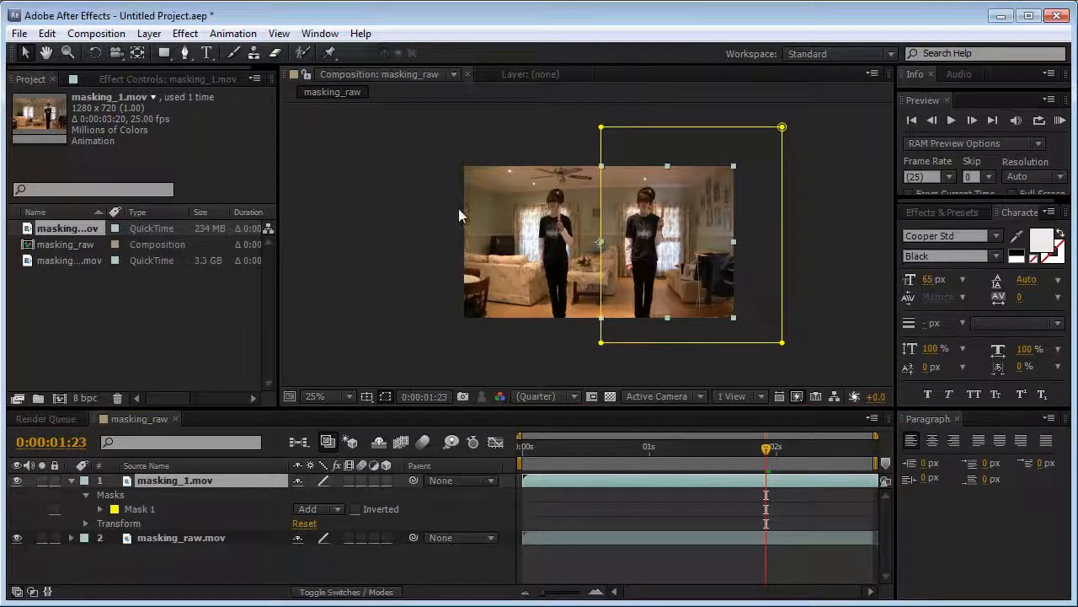
# Soften the seam between the two figures by setting Mask 1's feather on masking_1.mov to 215 pixels
pyautogui.click(458, 208)
pyautogui.scroll(4, 576, 232)
pyautogui.moveTo(667, 214); pyautogui.dragTo(608, 235)
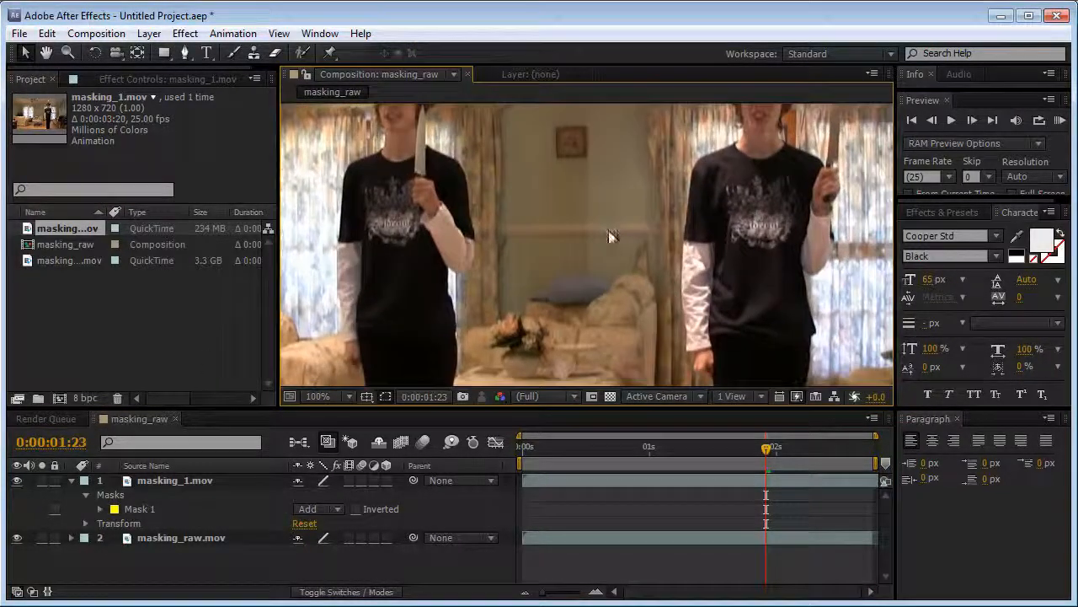
pyautogui.moveTo(680, 218); pyautogui.dragTo(637, 288)
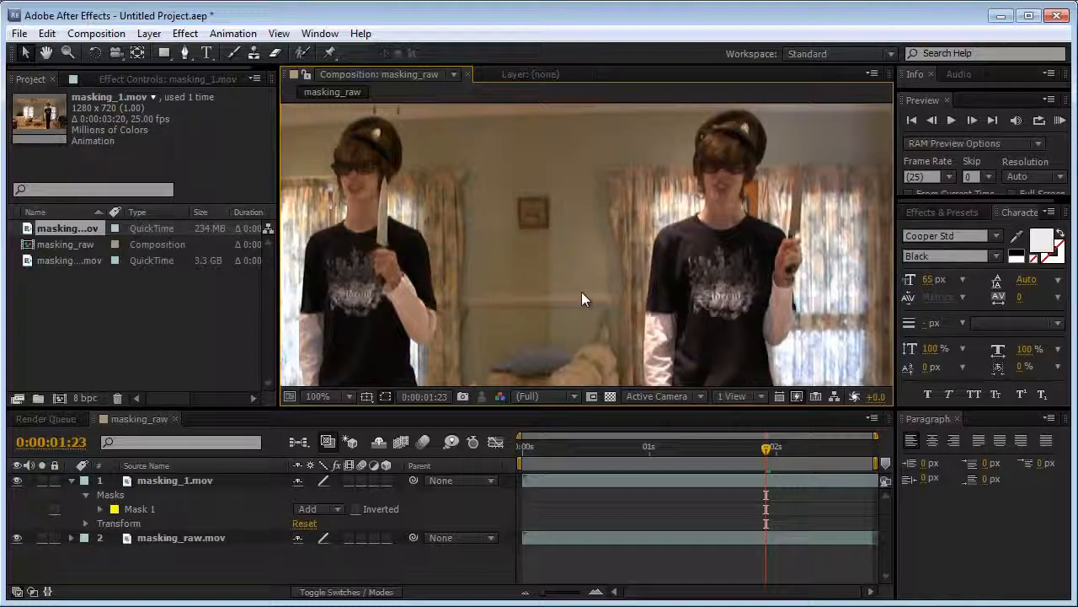
pyautogui.click(99, 509)
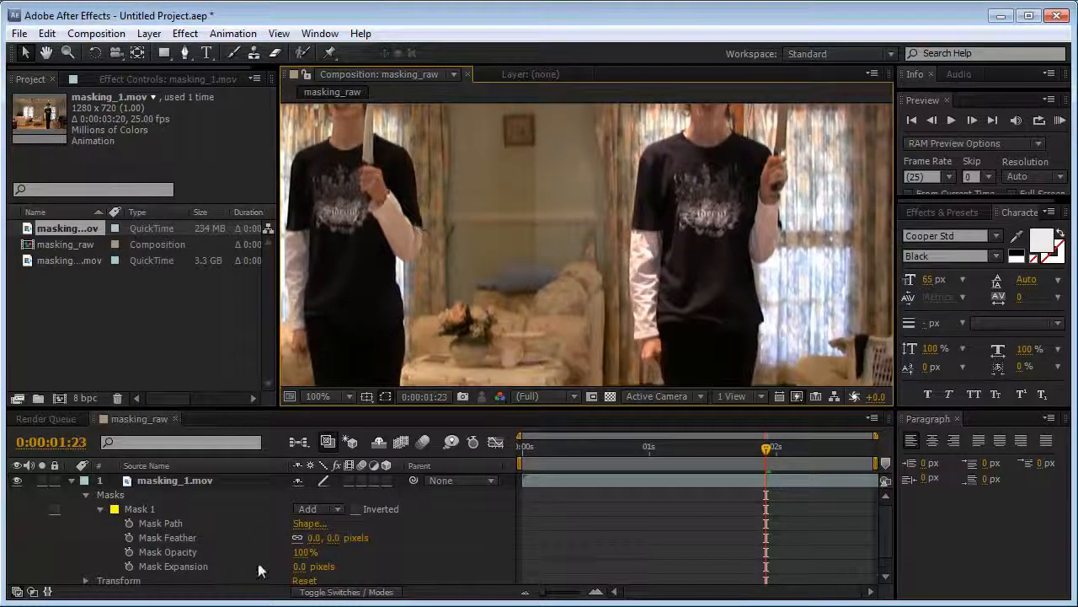
pyautogui.moveTo(314, 538); pyautogui.dragTo(346, 532)
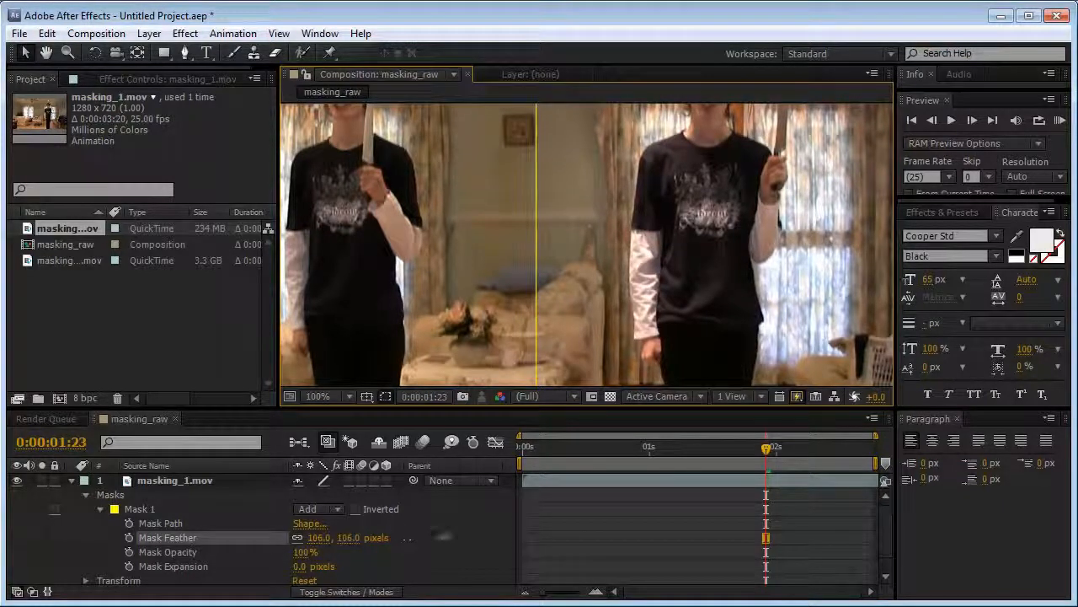
pyautogui.moveTo(443, 537); pyautogui.dragTo(489, 537)
pyautogui.click(465, 534)
pyautogui.scroll(-2, 493, 288)
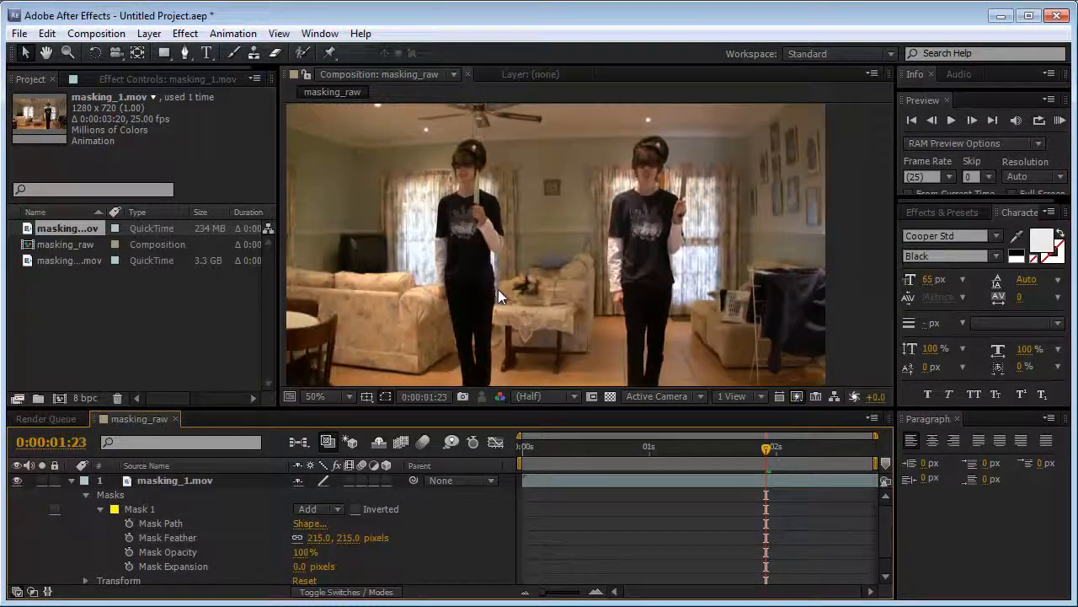
# Collapse the masking_1.mov layer's properties and briefly solo the layer to inspect its masked half
pyautogui.click(73, 481)
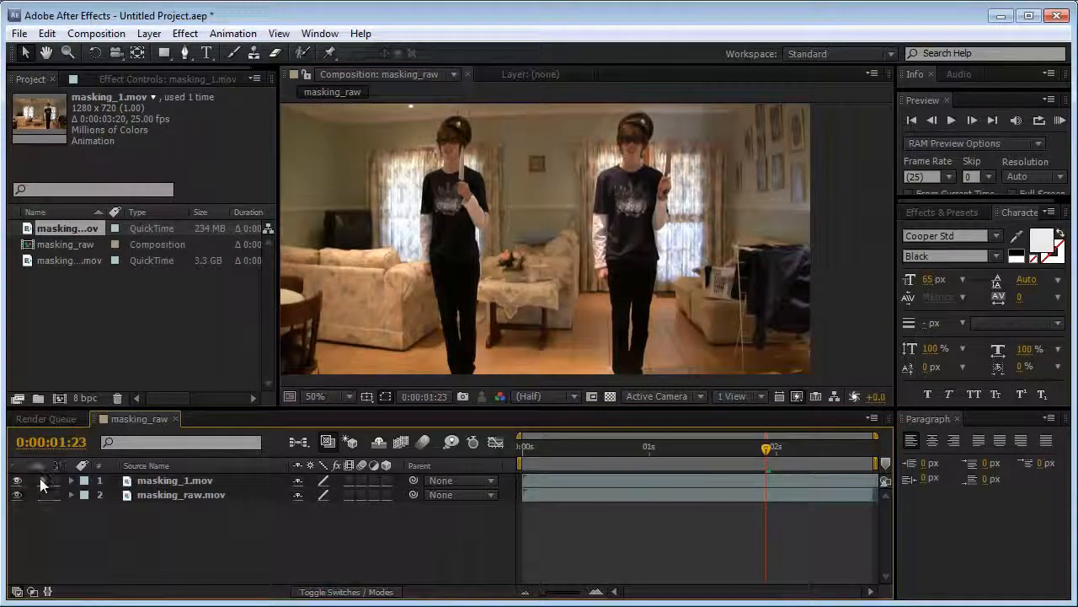
pyautogui.click(42, 481)
pyautogui.click(41, 480)
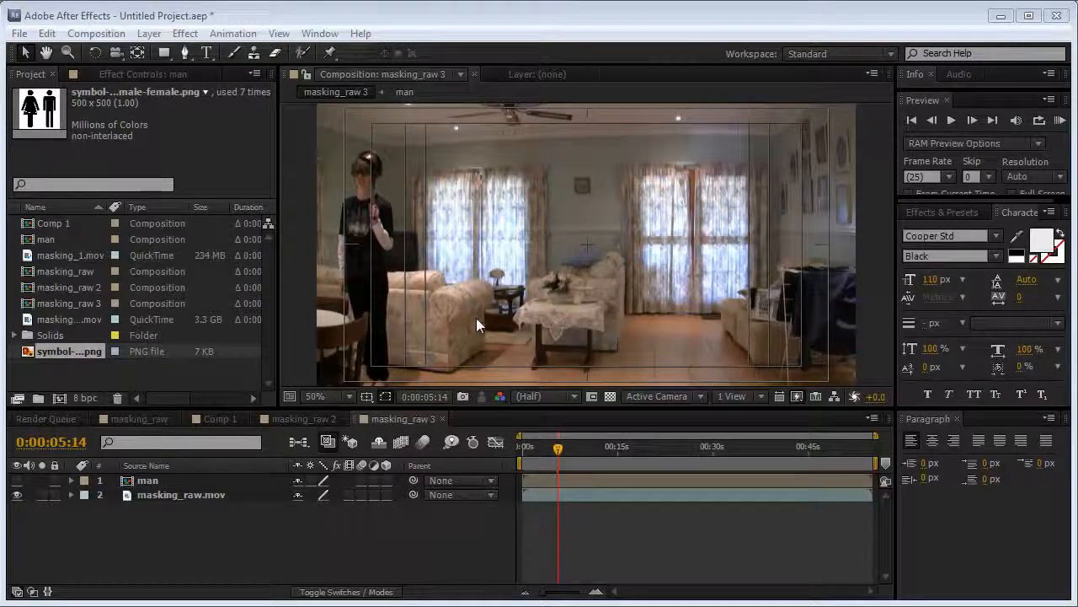
# Make the man layer visible and duplicate it several times, moving a copy to the right side of the room
pyautogui.click(17, 481)
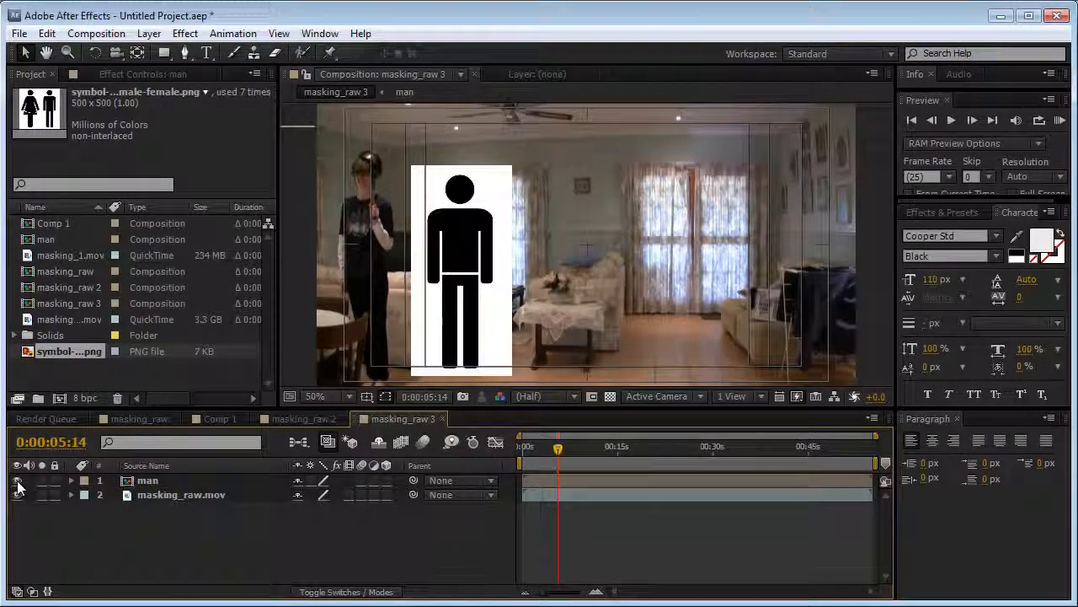
pyautogui.scroll(-1, 415, 264)
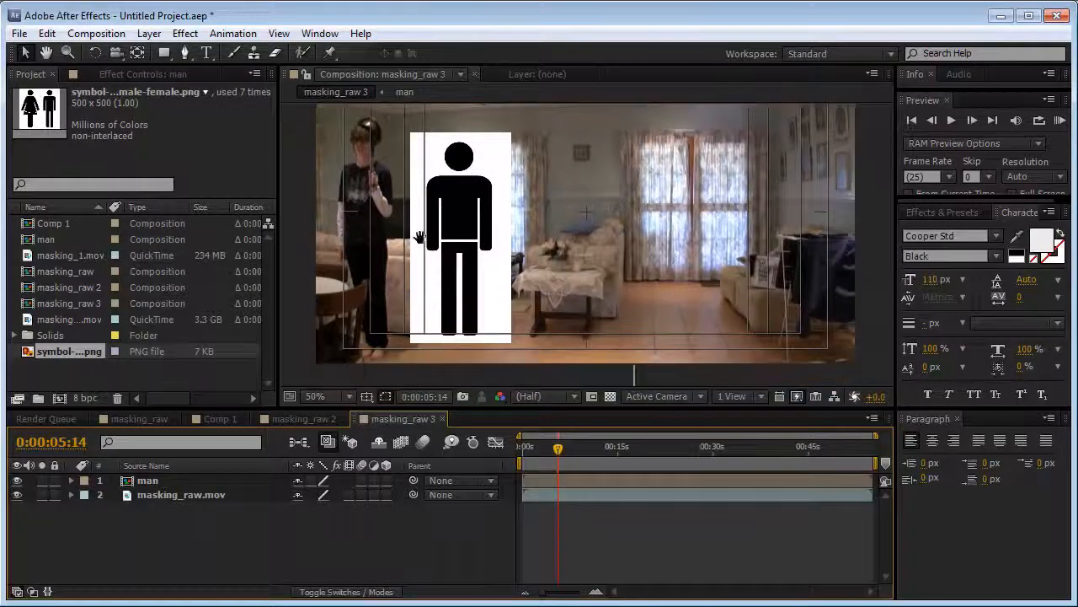
pyautogui.click(477, 253)
pyautogui.hotkey('ctrl', 'd')
pyautogui.moveTo(477, 253); pyautogui.dragTo(799, 257)
pyautogui.hotkey('ctrl', 'd')
pyautogui.hotkey('ctrl', 'd')
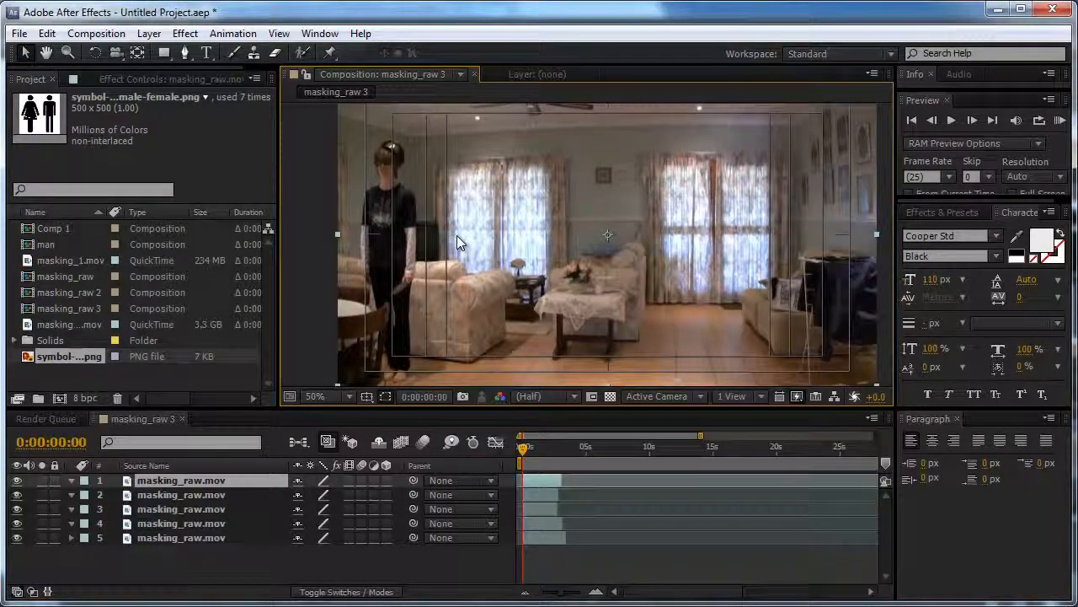
# Mask the first masking_raw.mov layer with a rectangle around the leftmost figure, and the second layer around the adjacent figure
pyautogui.click(165, 54)
pyautogui.press(',')
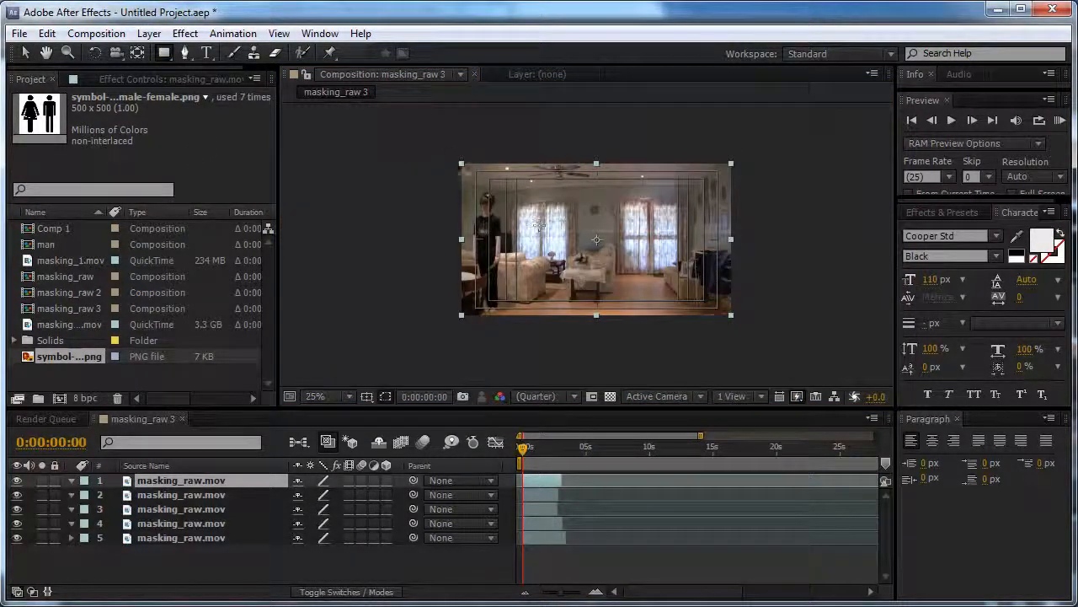
pyautogui.moveTo(452, 154); pyautogui.dragTo(513, 325)
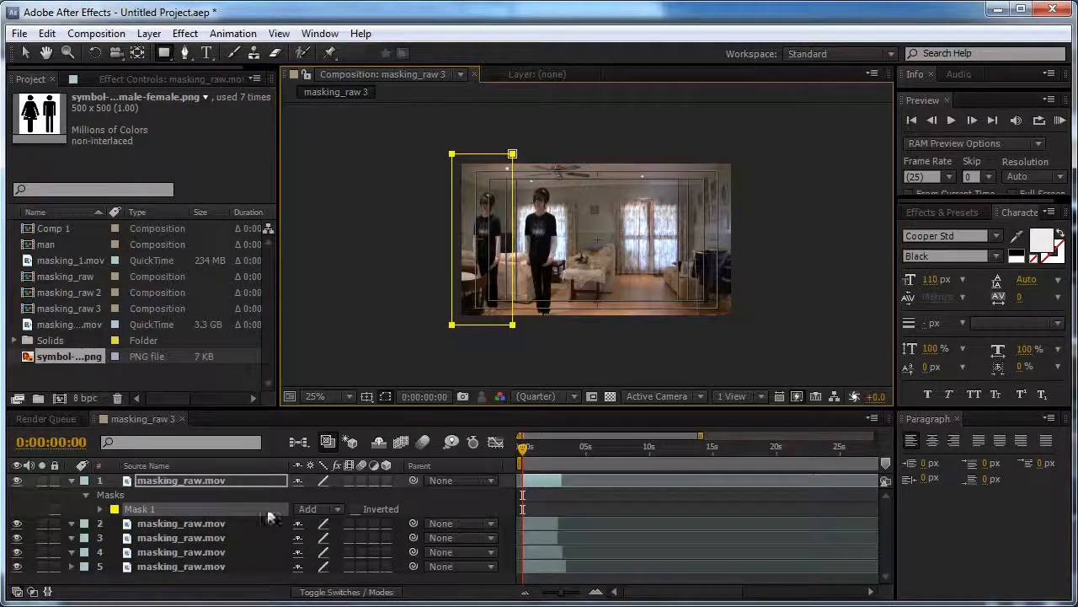
pyautogui.click(217, 527)
pyautogui.moveTo(497, 149)
pyautogui.mouseDown()
pyautogui.moveTo(539, 221)
pyautogui.moveTo(561, 313)
pyautogui.mouseUp()
# Draw tall rectangular masks around the third figure on layer 3 and the fourth figure on layer 4
pyautogui.click(177, 566)
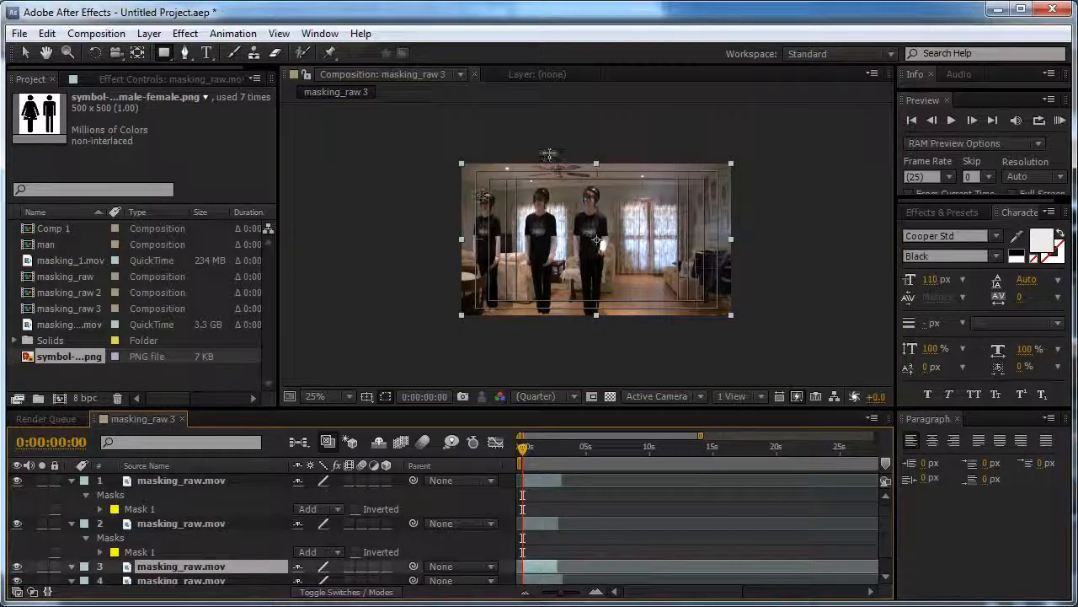
pyautogui.moveTo(550, 152)
pyautogui.mouseDown()
pyautogui.moveTo(617, 265)
pyautogui.moveTo(615, 317)
pyautogui.mouseUp()
pyautogui.scroll(-1, 357, 497)
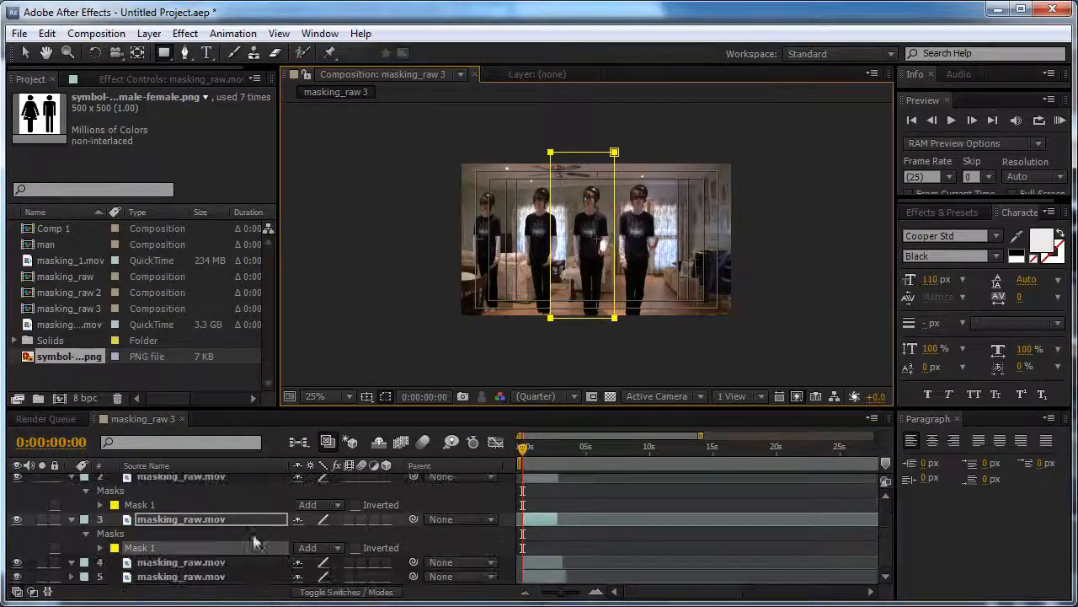
pyautogui.click(236, 561)
pyautogui.moveTo(601, 140)
pyautogui.mouseDown()
pyautogui.moveTo(664, 253)
pyautogui.moveTo(668, 319)
pyautogui.mouseUp()
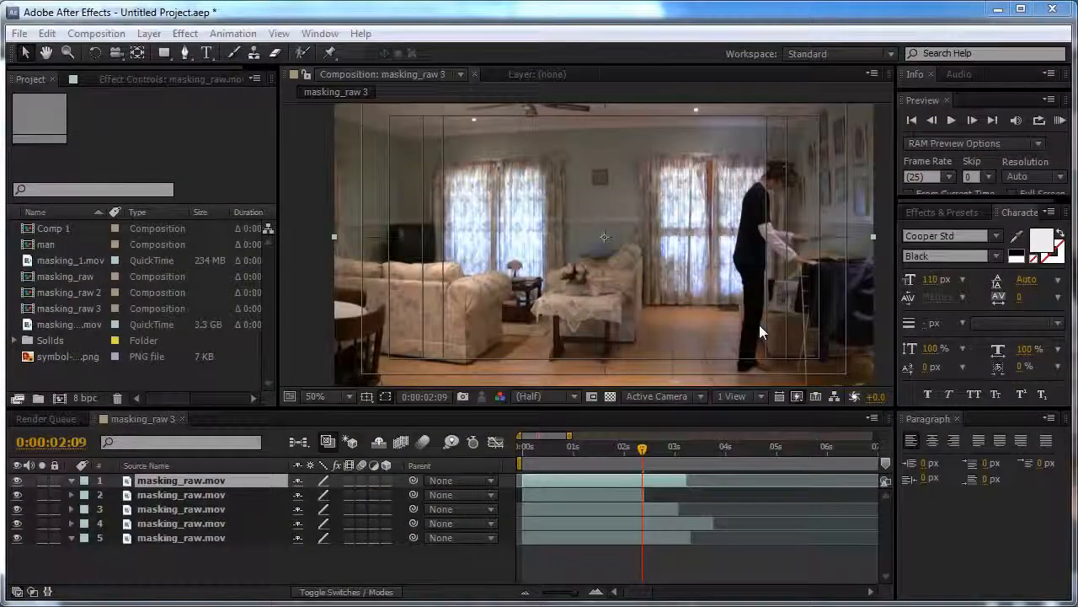
# Set the top masking_raw.mov layer's opacity to 50% so the layer beneath shows through
pyautogui.moveTo(782, 284); pyautogui.dragTo(639, 260)
pyautogui.click(201, 481)
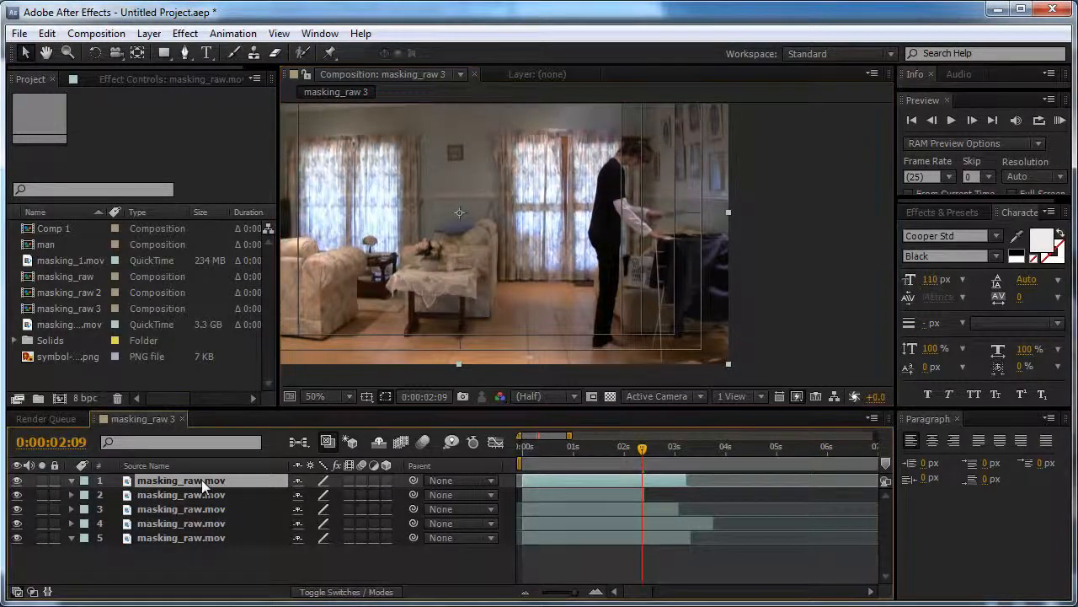
pyautogui.press('t')
pyautogui.click(305, 495)
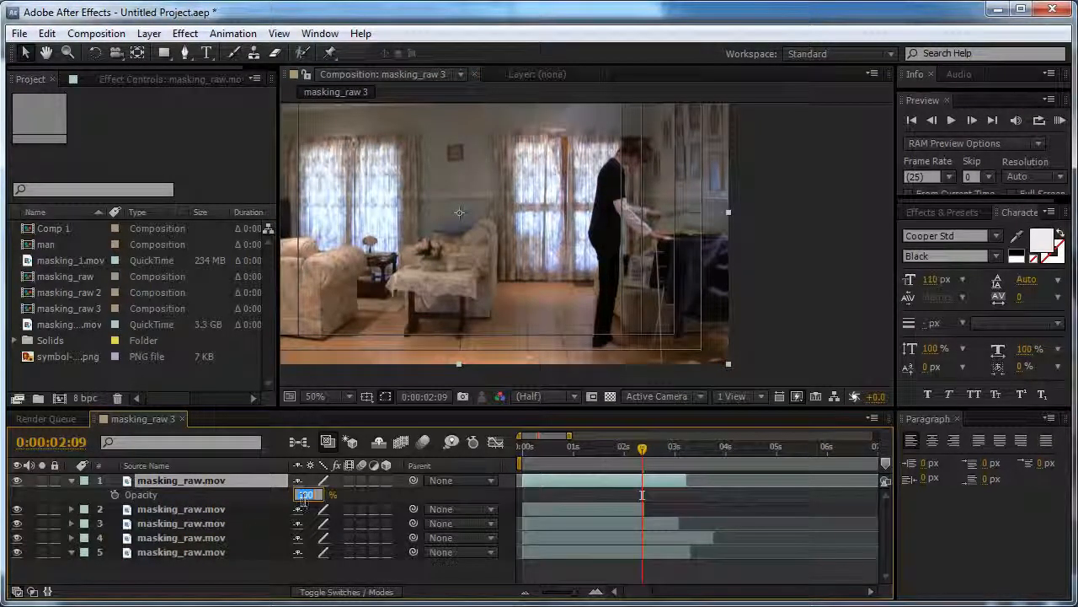
pyautogui.write('50')
pyautogui.click(290, 562)
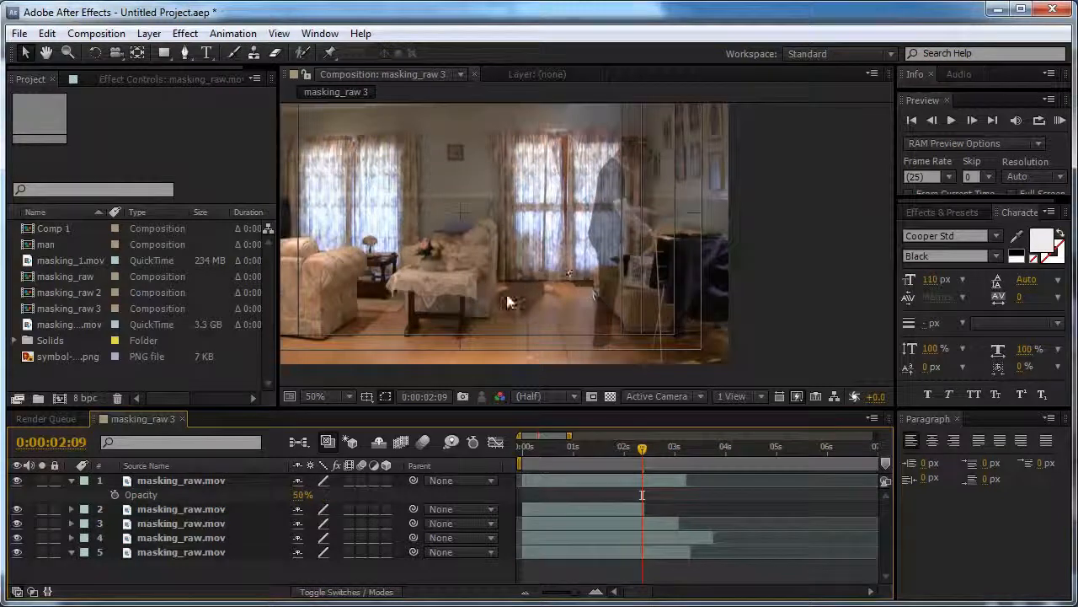
pyautogui.moveTo(621, 262); pyautogui.dragTo(554, 257)
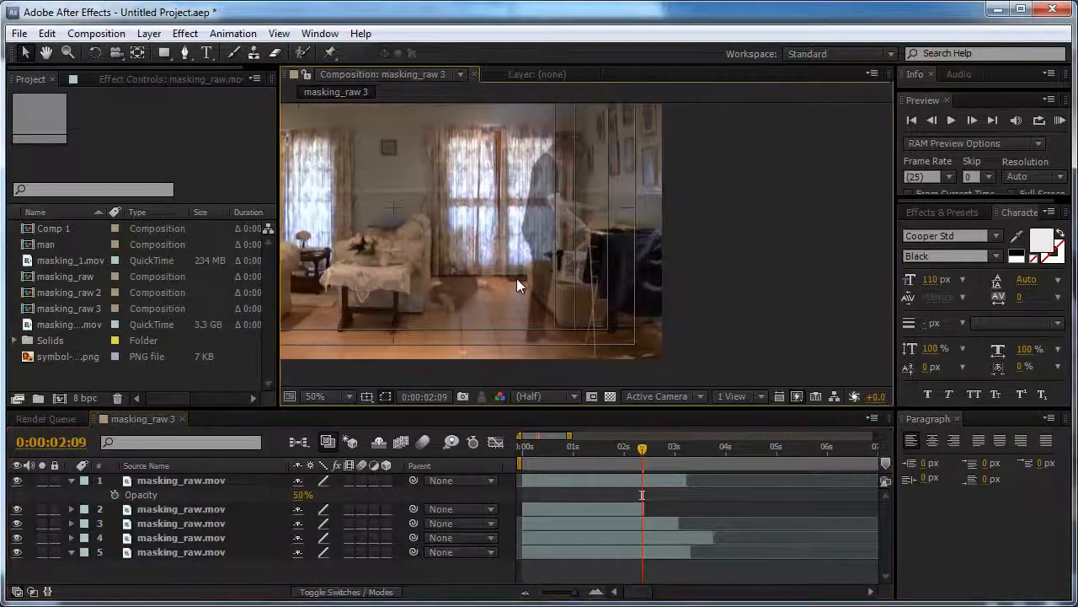
# Compare the overlapping figures by varying the top layer's opacity, ending at 100%
pyautogui.click(169, 481)
pyautogui.scroll(2, 454, 320)
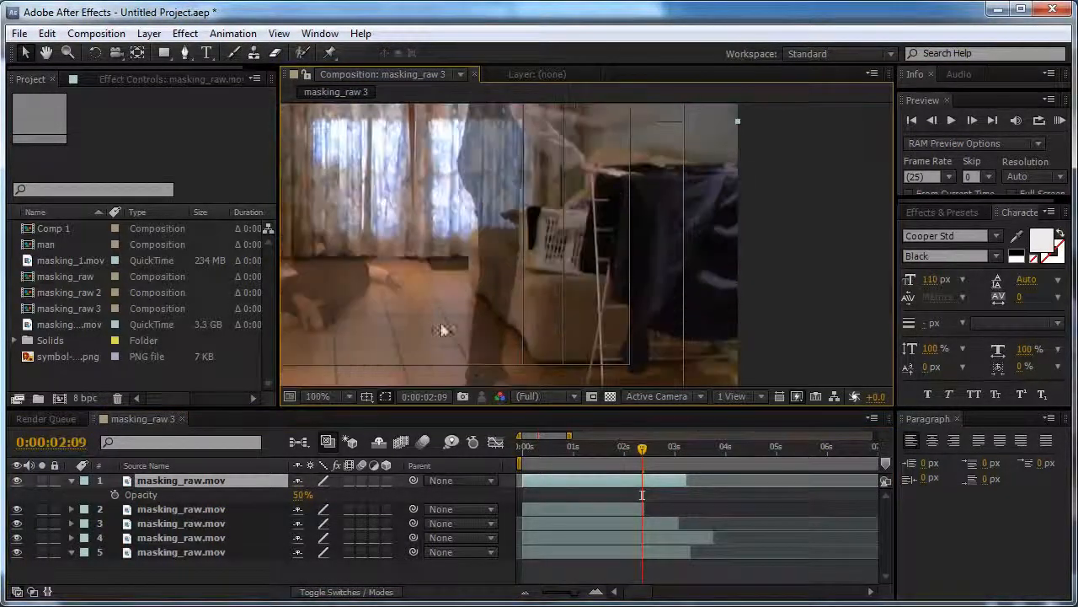
pyautogui.moveTo(301, 495); pyautogui.dragTo(349, 493)
pyautogui.moveTo(395, 360); pyautogui.dragTo(539, 359)
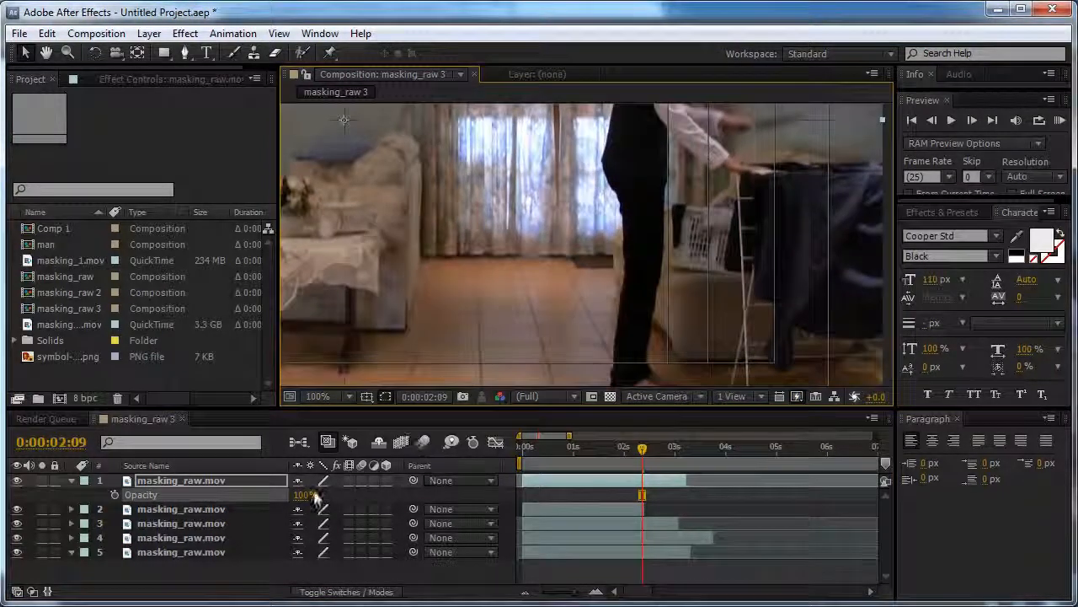
pyautogui.moveTo(305, 494); pyautogui.dragTo(333, 494)
pyautogui.scroll(-2, 520, 280)
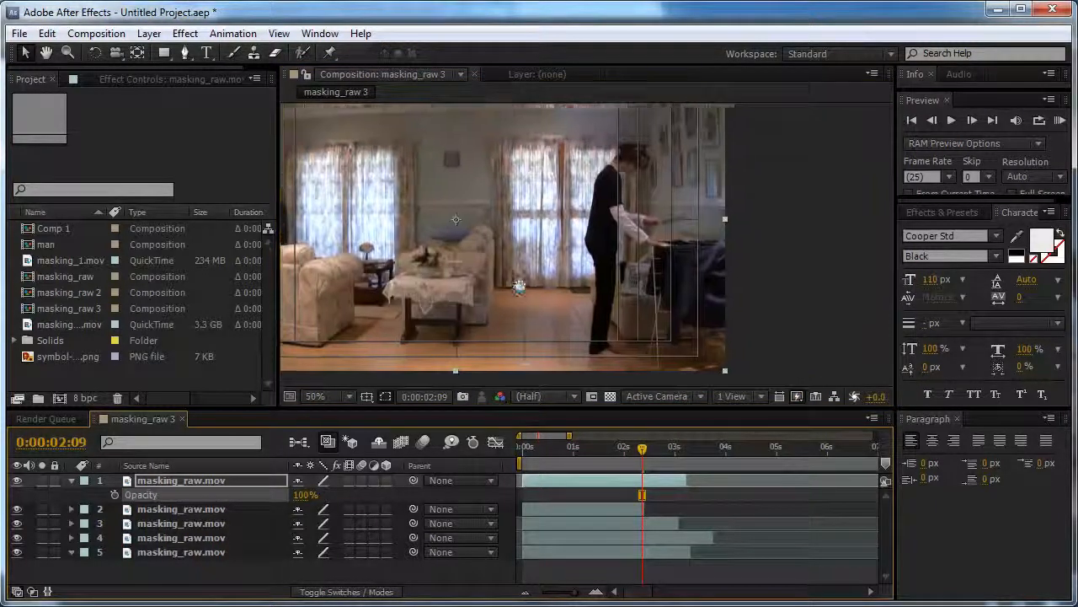
# Activate the Pen tool and set the top masking_raw.mov layer's opacity to 50%
pyautogui.click(185, 52)
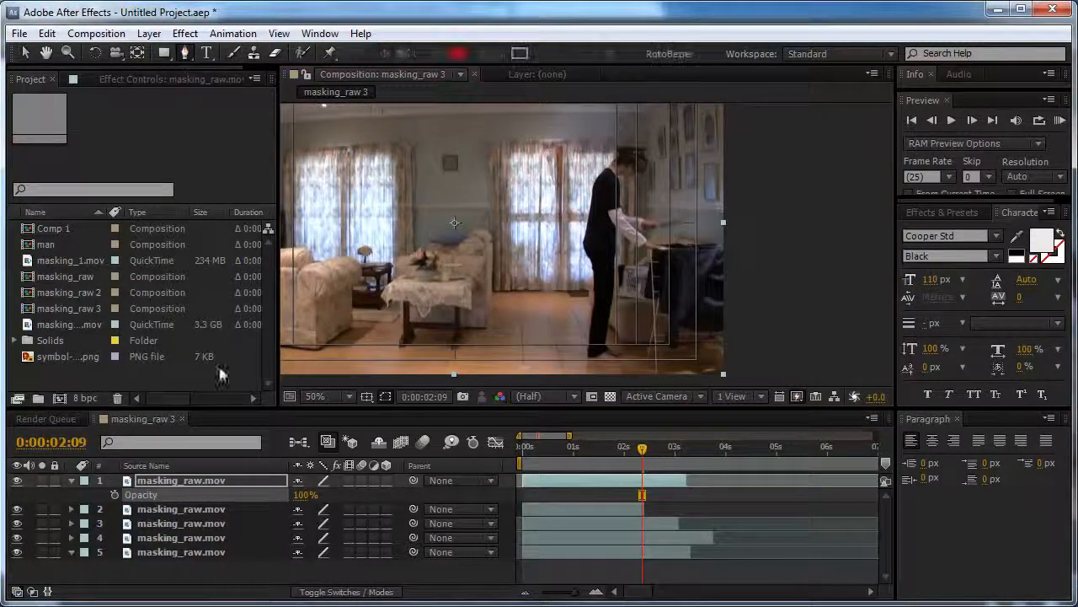
pyautogui.click(305, 494)
pyautogui.click(346, 563)
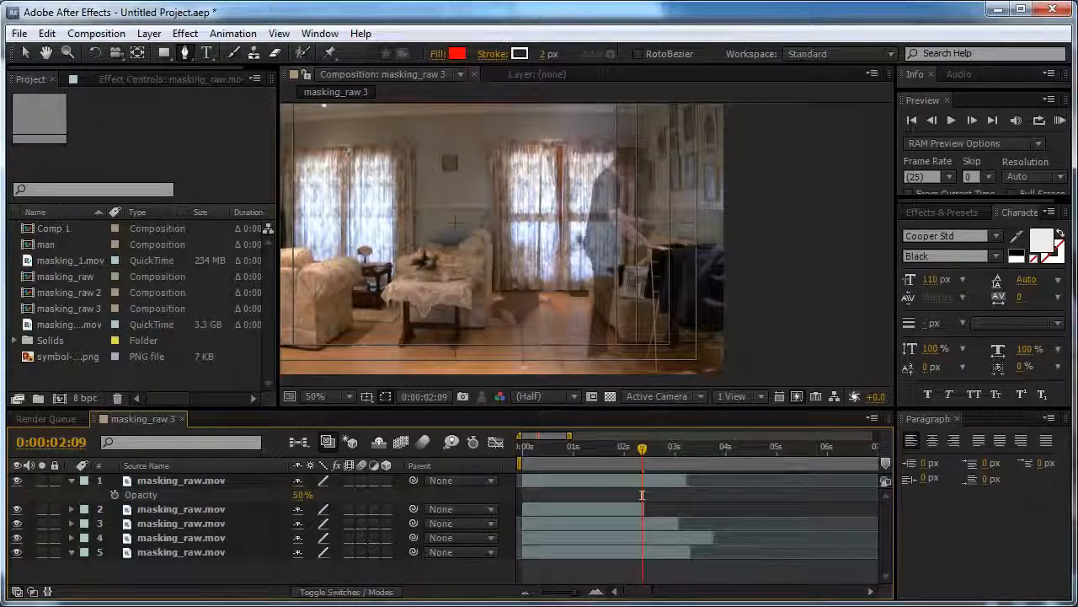
pyautogui.moveTo(579, 239); pyautogui.dragTo(548, 288)
pyautogui.click(219, 466)
# Start a Pen mask on the top layer from outside the upper-right corner, down between the two figures, to below the frame
pyautogui.click(208, 479)
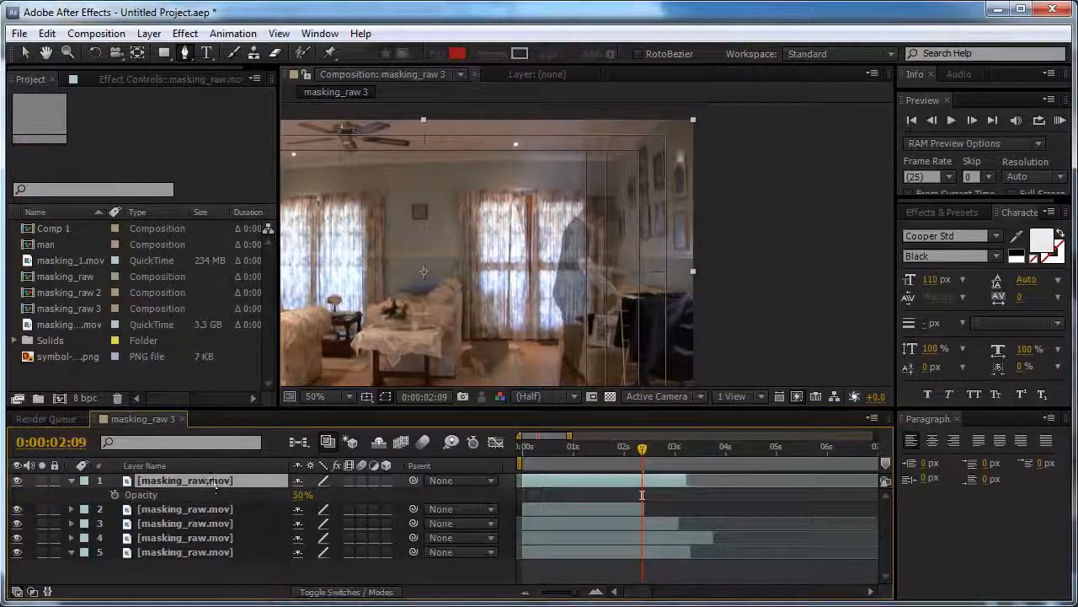
pyautogui.click(722, 133)
pyautogui.moveTo(629, 109); pyautogui.dragTo(570, 113)
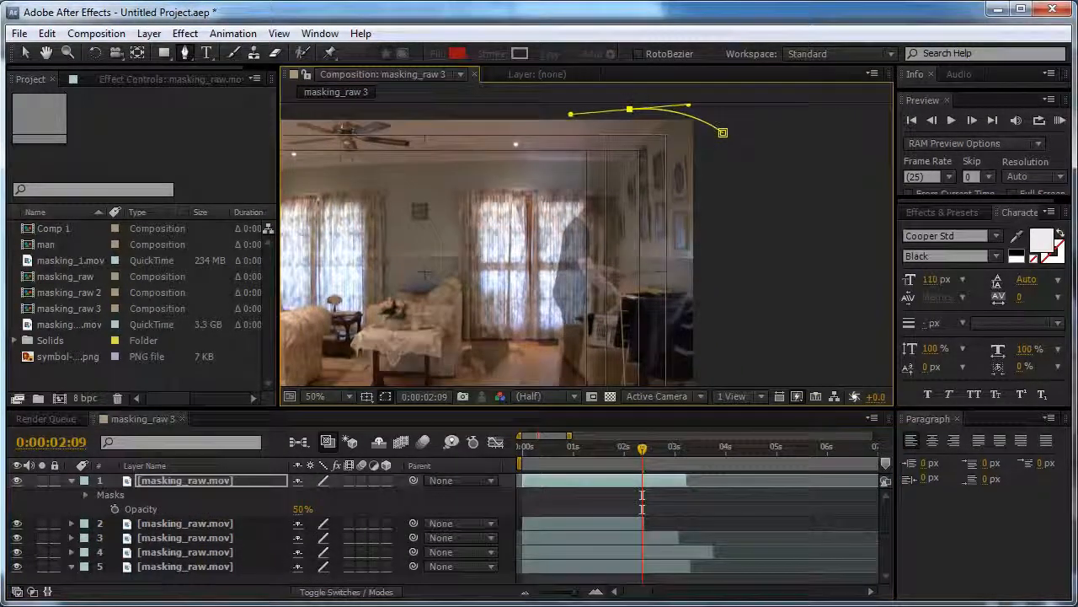
pyautogui.moveTo(523, 270); pyautogui.dragTo(516, 180)
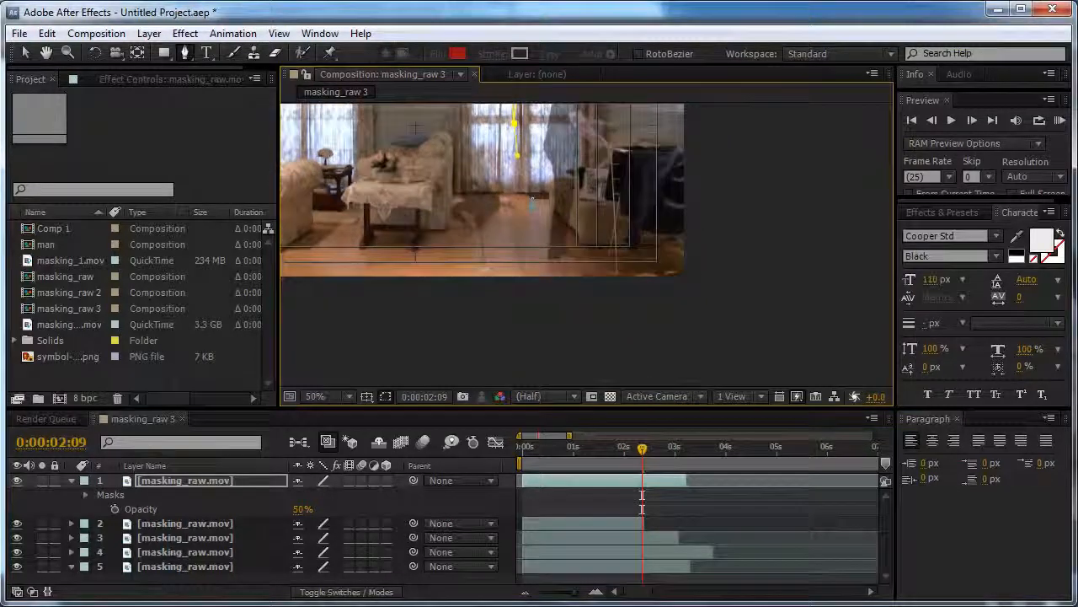
pyautogui.scroll(4, 451, 239)
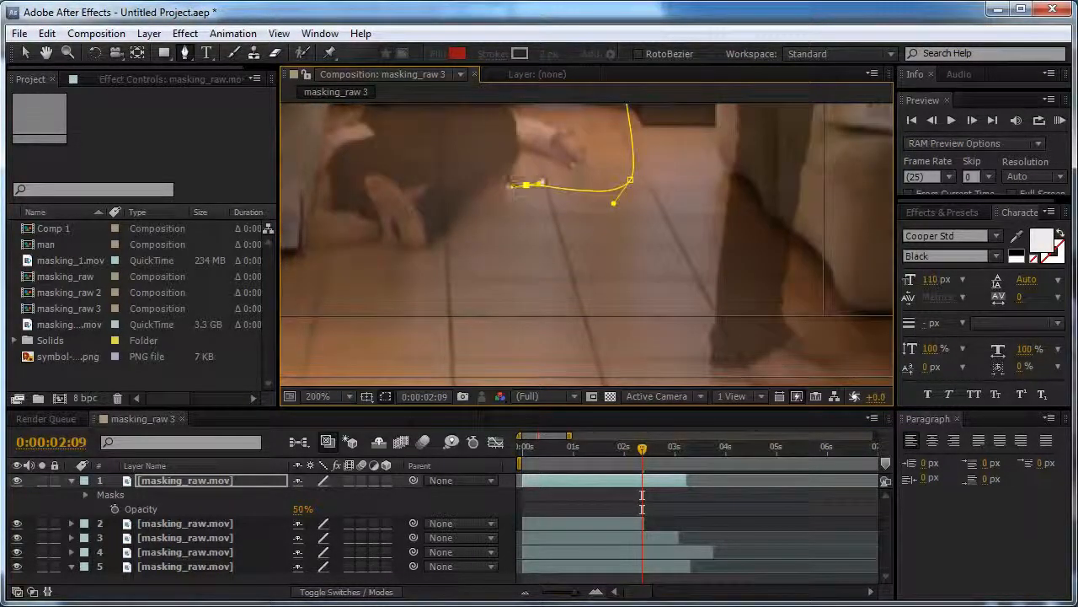
pyautogui.moveTo(458, 249); pyautogui.dragTo(448, 274)
pyautogui.moveTo(414, 308); pyautogui.dragTo(344, 171)
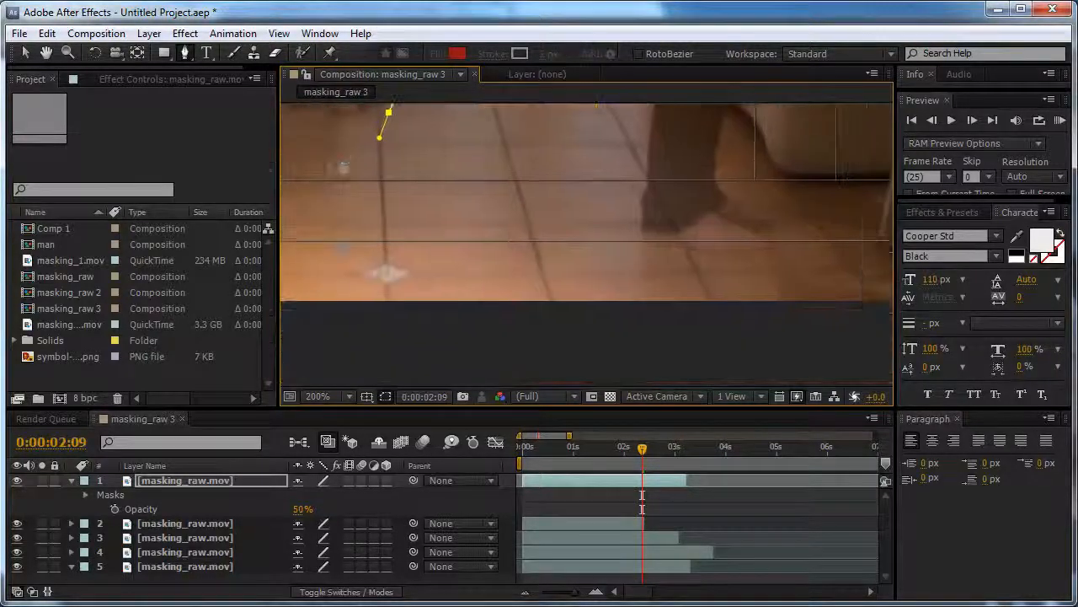
pyautogui.click(367, 342)
pyautogui.press(',')
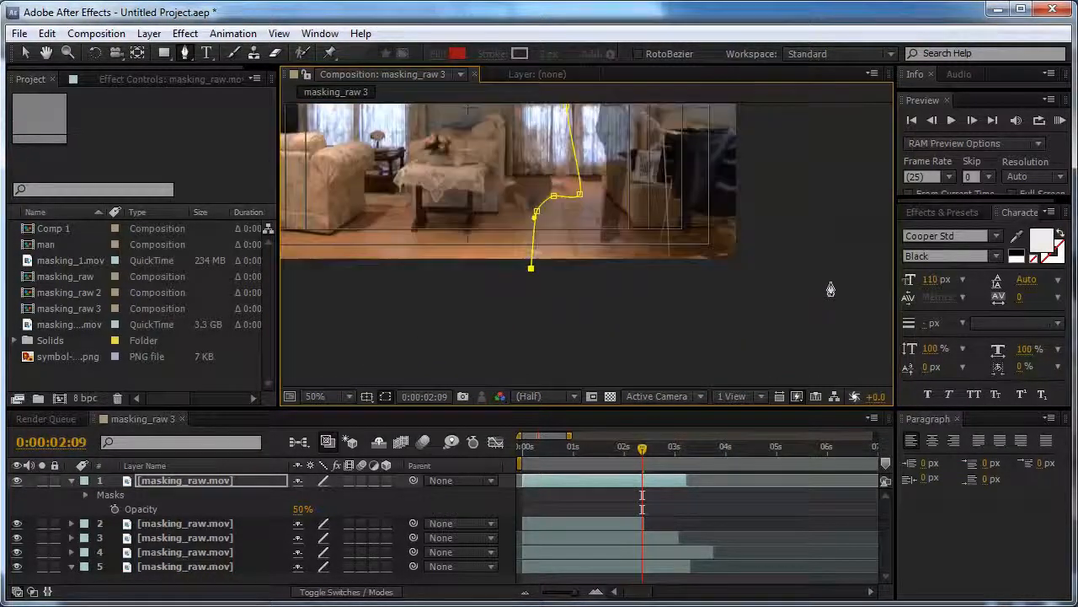
# Close the Pen mask outside the frame's lower-right corner and right edge, enclosing the standing figure by the table
pyautogui.click(775, 272)
pyautogui.press(',')
pyautogui.click(676, 155)
pyautogui.moveTo(676, 121); pyautogui.dragTo(549, 105)
pyautogui.press('v')
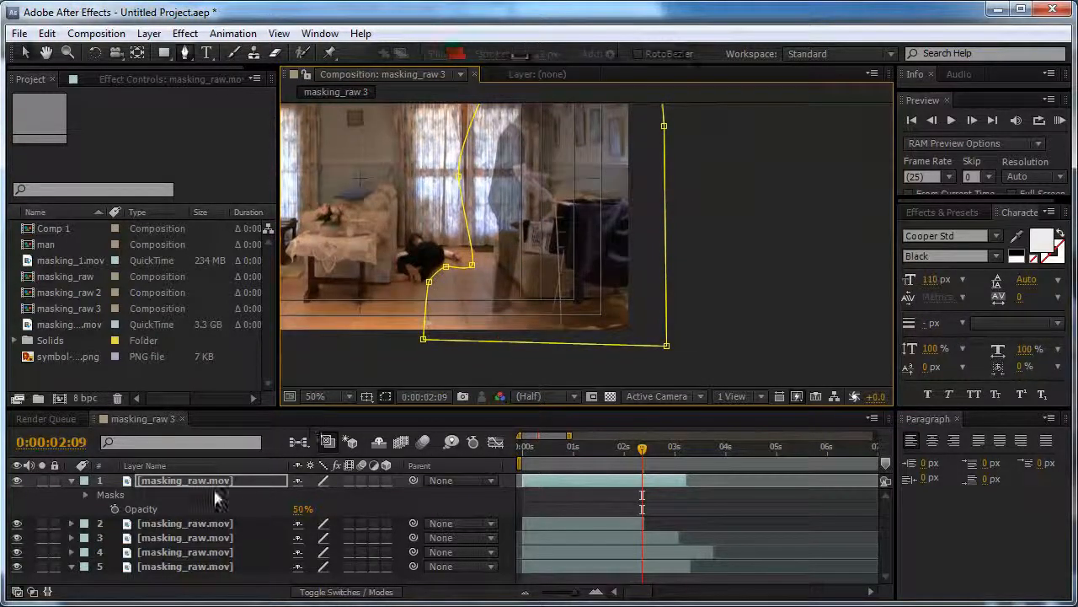
# Feather the top layer's mask by 44 pixels and set the layer's opacity to 100%
pyautogui.click(209, 480)
pyautogui.press('u')
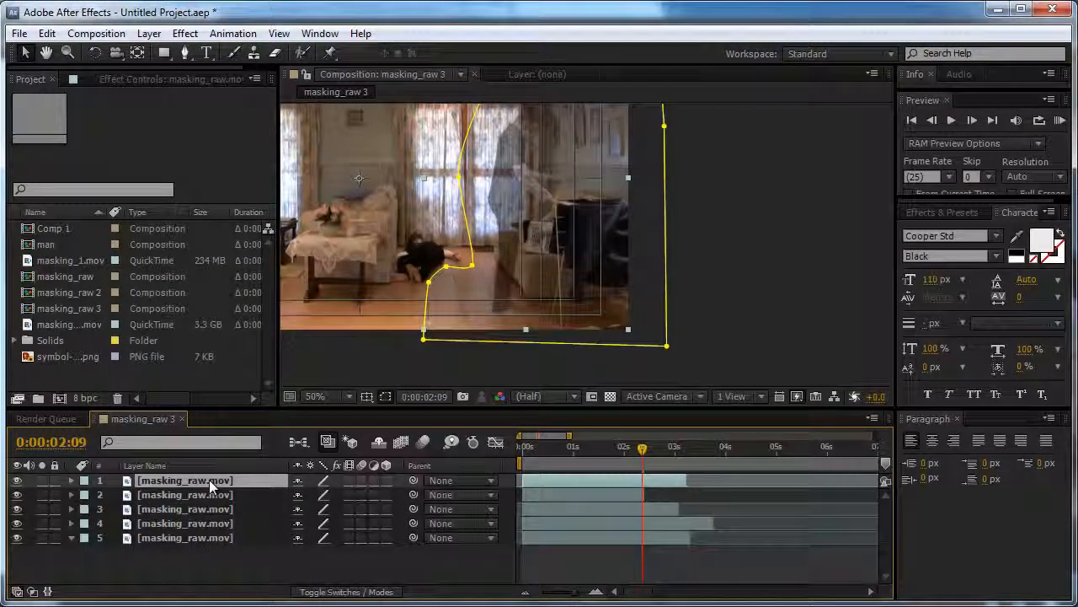
pyautogui.press('f')
pyautogui.moveTo(410, 295); pyautogui.dragTo(497, 273)
pyautogui.scroll(2, 497, 274)
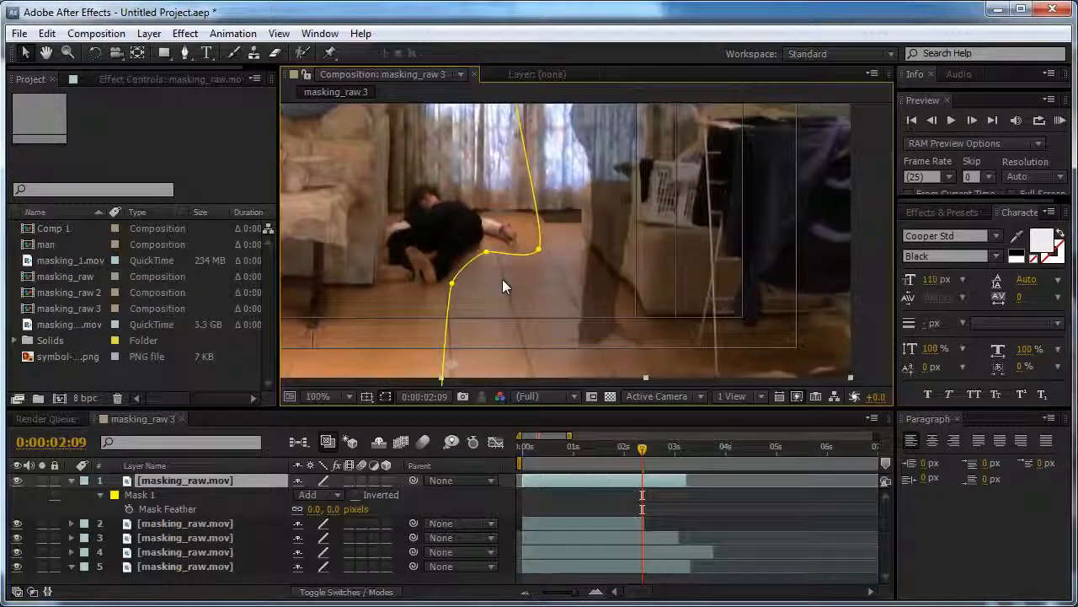
pyautogui.moveTo(329, 508); pyautogui.dragTo(362, 524)
pyautogui.hotkey('shift', 't')
pyautogui.click(413, 496)
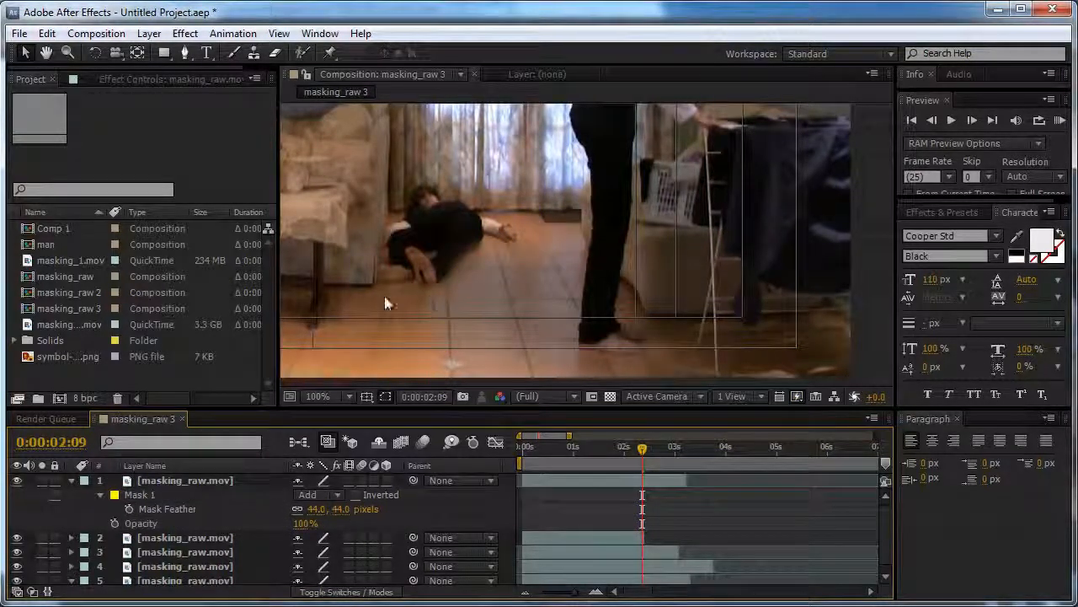
# Reshape the top layer's mask by moving its lower-left corner point outward, just below the frame, so the edge slopes diagonally across the floor
pyautogui.click(203, 482)
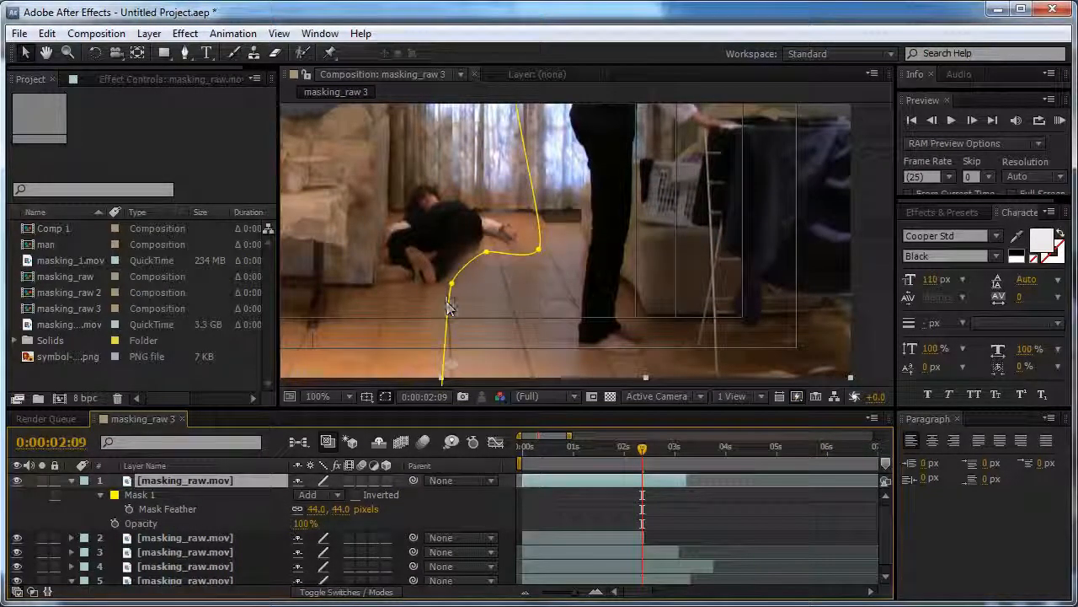
pyautogui.moveTo(448, 300); pyautogui.dragTo(505, 231)
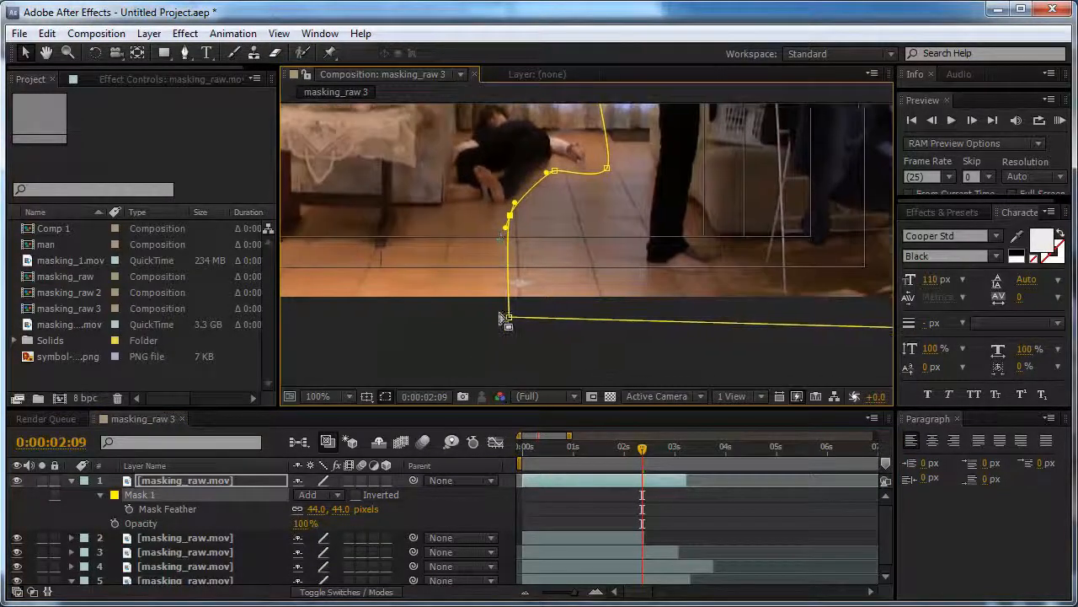
pyautogui.moveTo(498, 316); pyautogui.dragTo(413, 307)
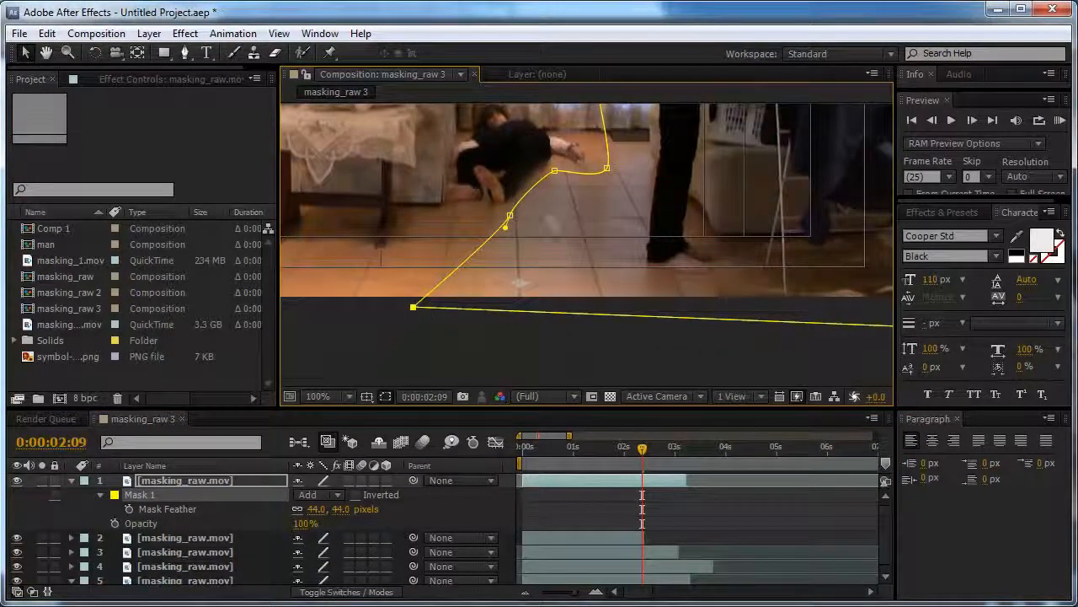
pyautogui.moveTo(573, 181); pyautogui.dragTo(587, 257)
pyautogui.scroll(-1, 457, 343)
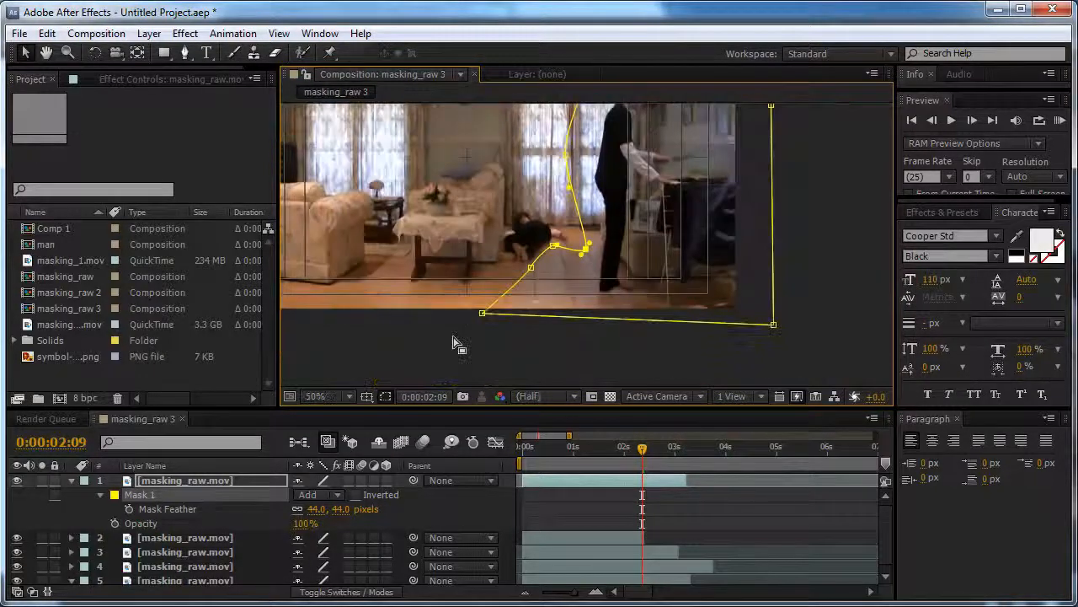
pyautogui.click(403, 348)
pyautogui.click(404, 348)
pyautogui.moveTo(438, 215); pyautogui.dragTo(478, 257)
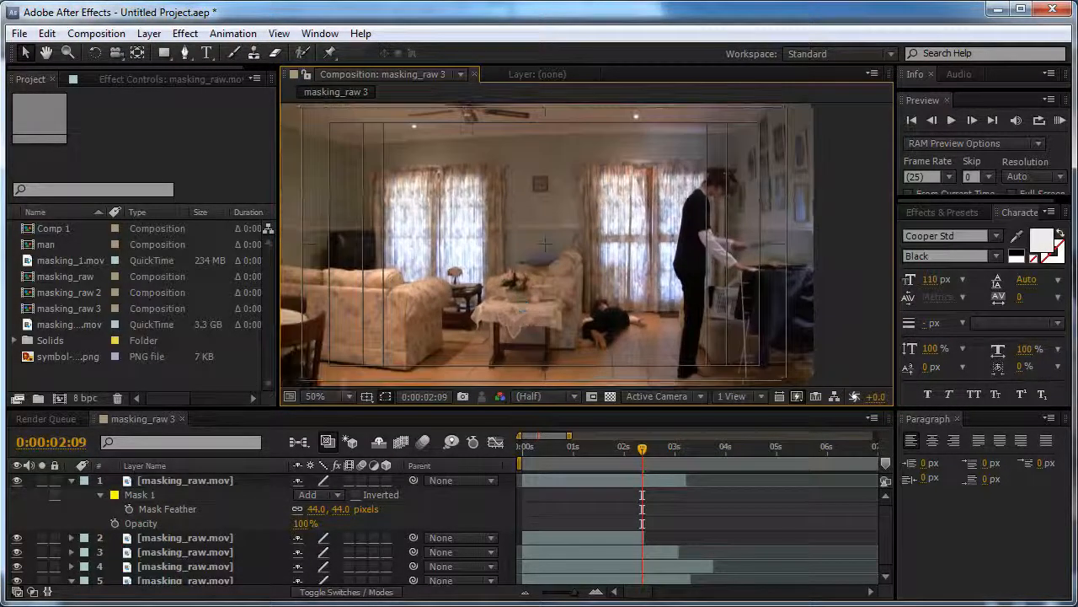
# Collapse the top layer's properties and set the opacity of the top two masking_raw.mov layers to 50%
pyautogui.click(143, 480)
pyautogui.click(72, 480)
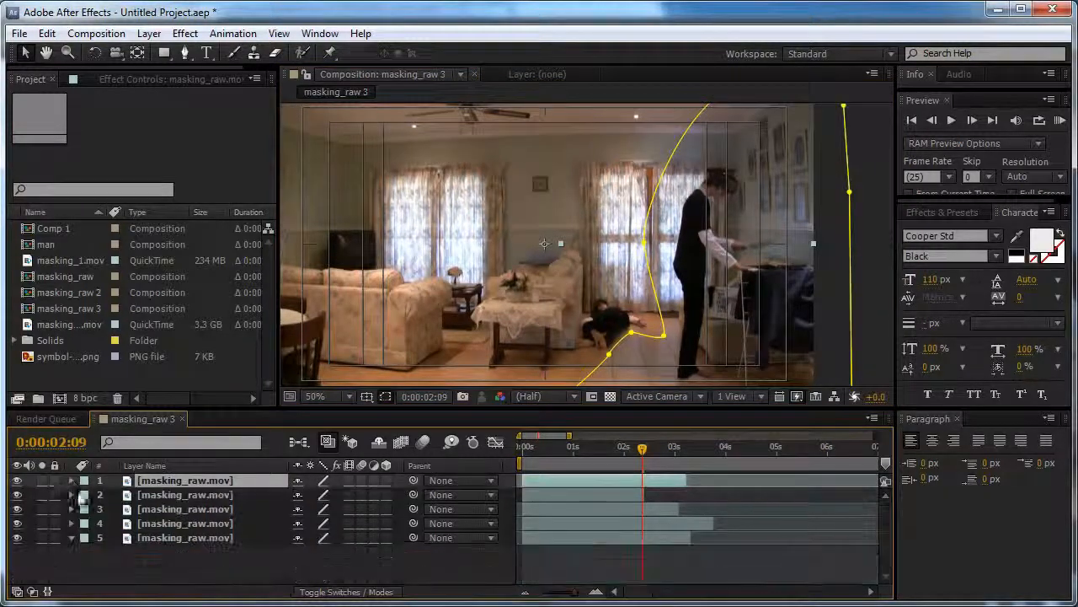
pyautogui.click(155, 496)
pyautogui.click(158, 509)
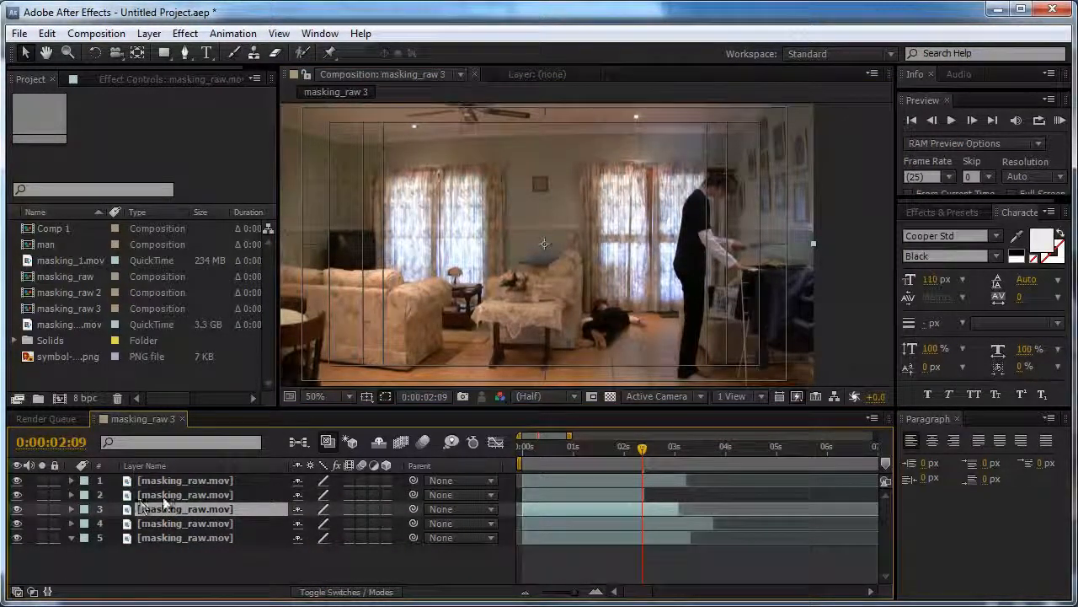
pyautogui.click(169, 494)
pyautogui.keyDown('shift'); pyautogui.click(172, 481); pyautogui.keyUp('shift')
pyautogui.press('t')
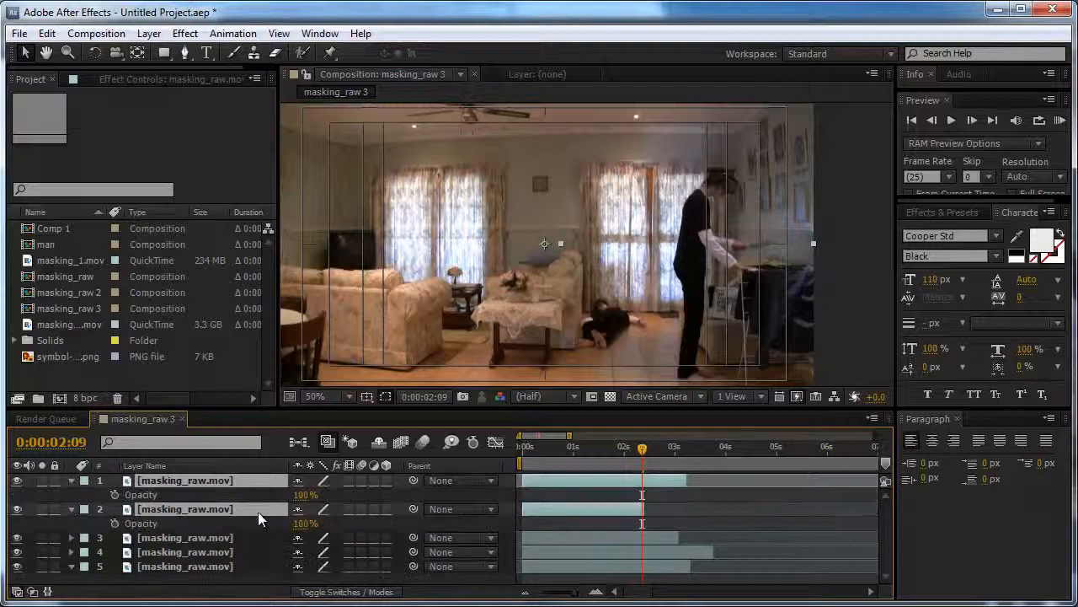
pyautogui.click(307, 494)
pyautogui.write('50')
pyautogui.click(342, 527)
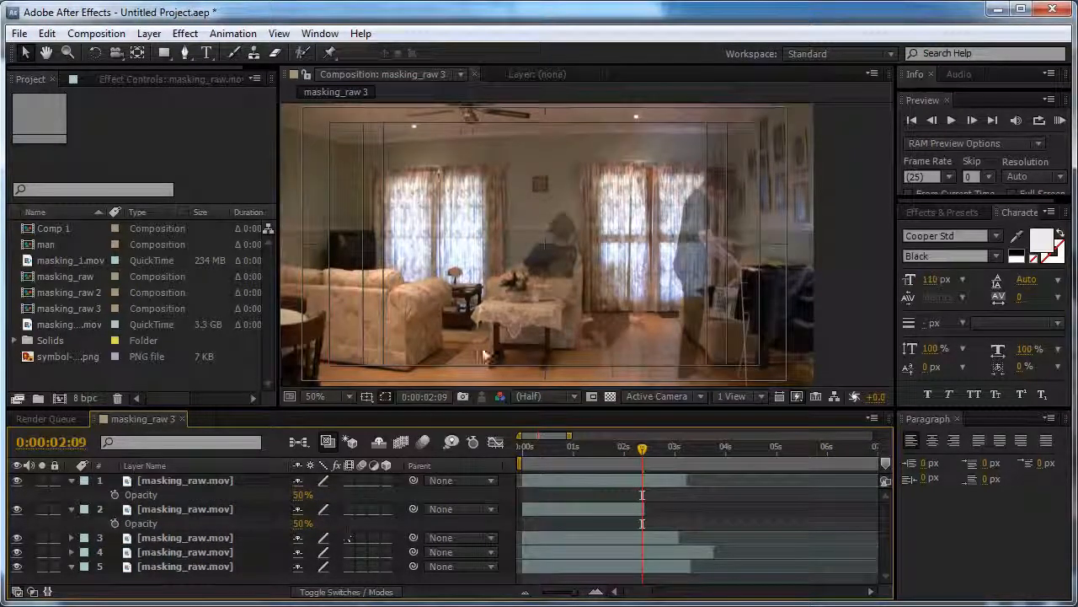
# Draw an elliptical mask on the third masking_raw.mov layer around the figure seated in the armchair behind the coffee table
pyautogui.click(221, 537)
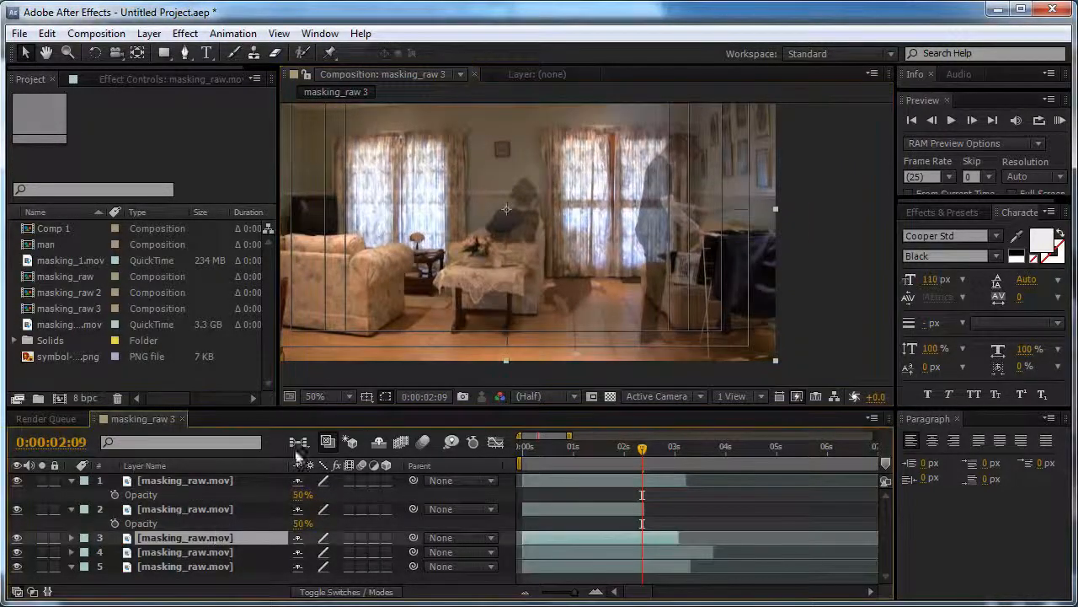
pyautogui.scroll(2, 447, 278)
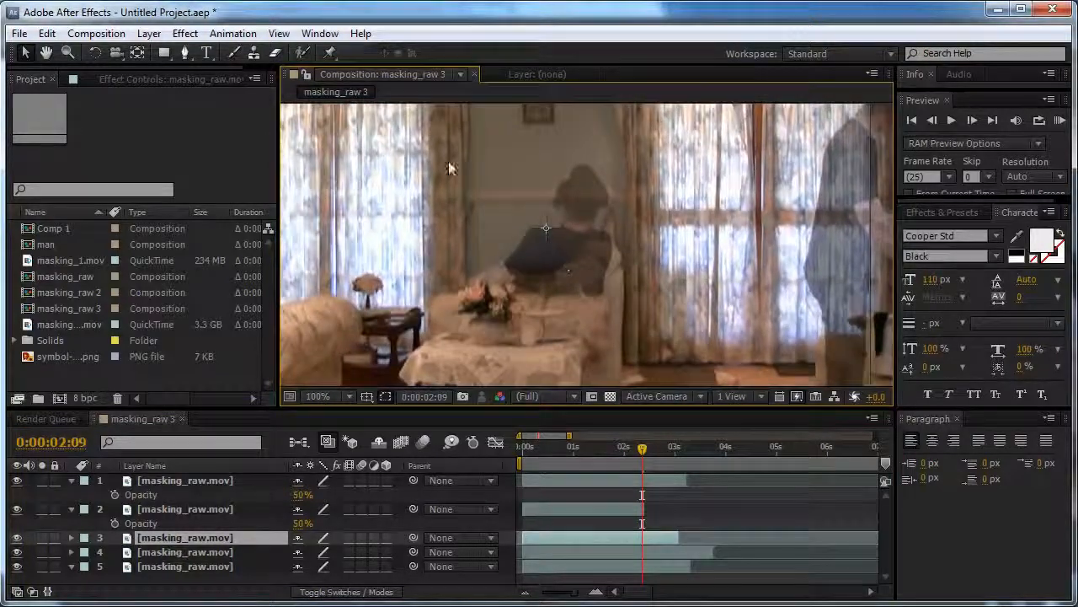
pyautogui.moveTo(156, 58); pyautogui.dragTo(206, 87)
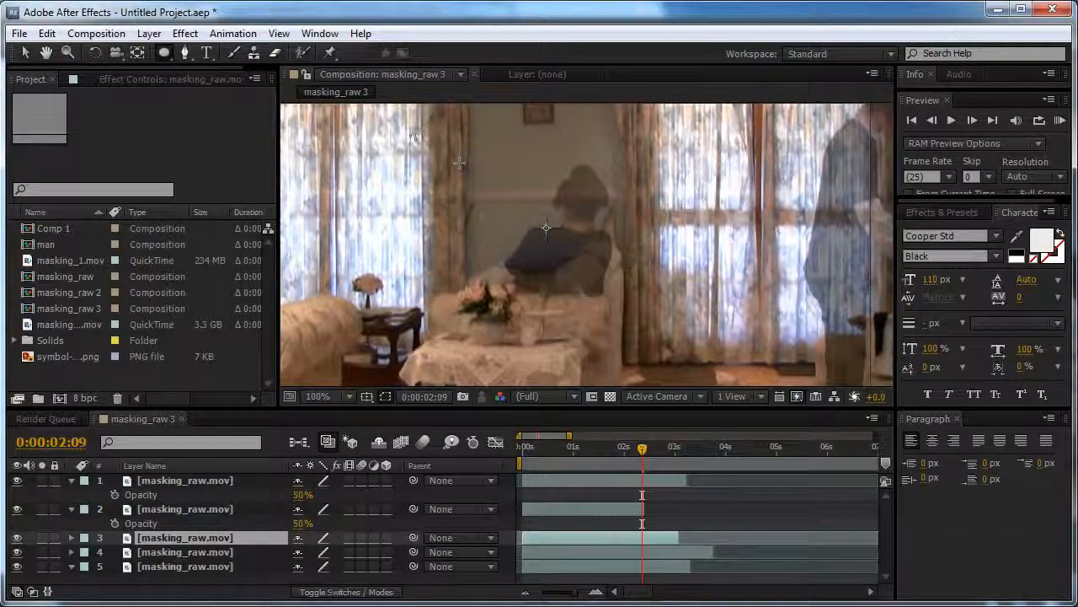
pyautogui.moveTo(459, 161); pyautogui.dragTo(652, 350)
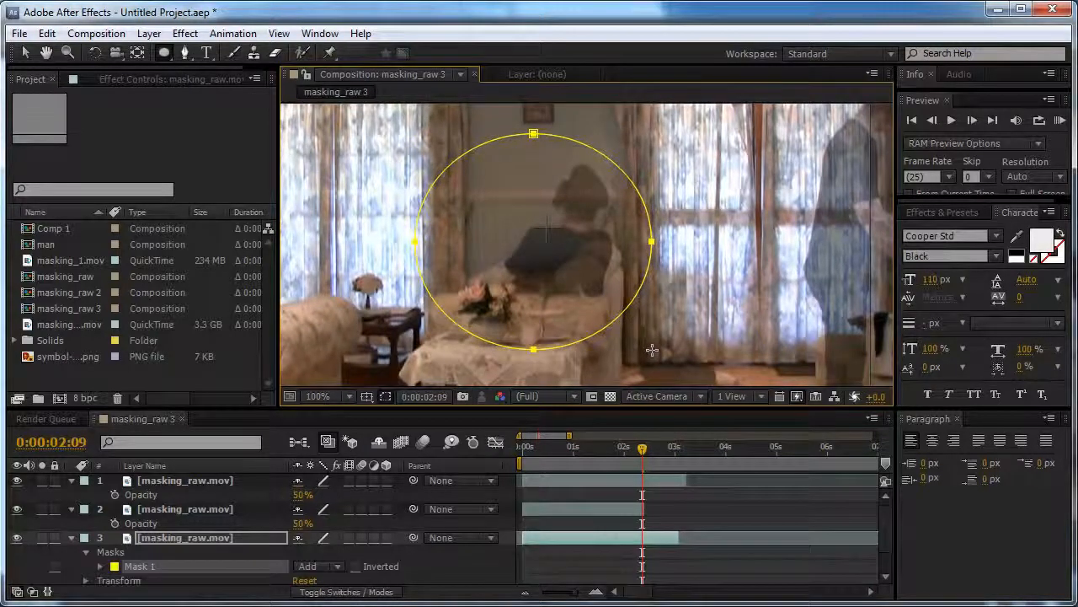
# Move the ellipse-masked layer to the top of the stack and set the two layers below it to 100% opacity
pyautogui.moveTo(154, 537); pyautogui.dragTo(158, 479)
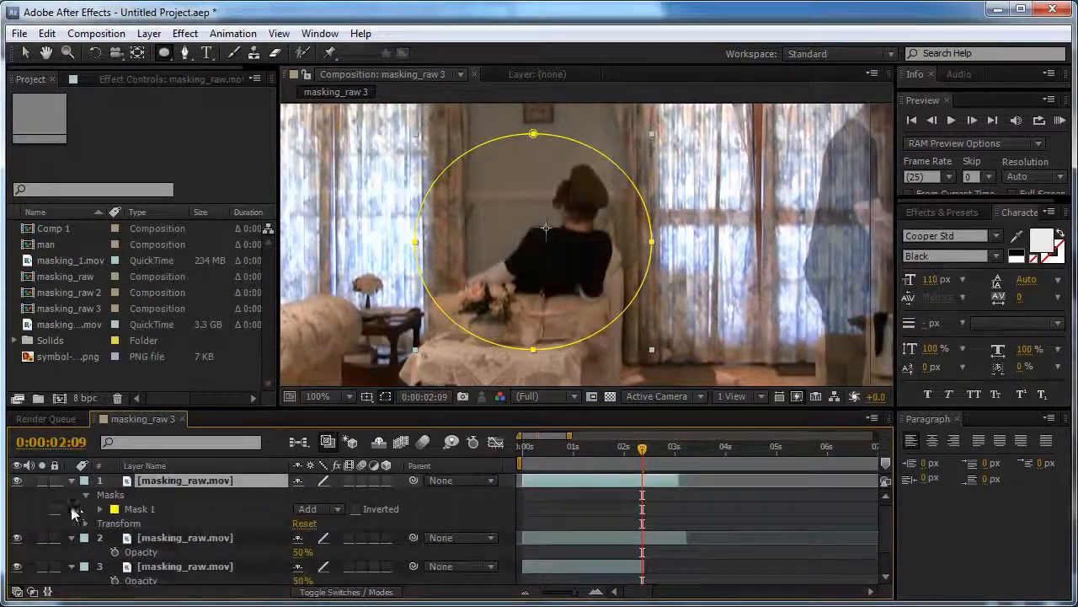
pyautogui.click(194, 566)
pyautogui.keyDown('shift'); pyautogui.click(189, 539); pyautogui.keyUp('shift')
pyautogui.moveTo(325, 548); pyautogui.dragTo(396, 548)
pyautogui.scroll(-1, 396, 281)
pyautogui.press('v')
pyautogui.moveTo(452, 266); pyautogui.dragTo(497, 218)
pyautogui.scroll(-1, 260, 532)
# Move the fourth layer to the top of the stack and draw an elliptical mask around its figure behind the left sofa
pyautogui.click(180, 567)
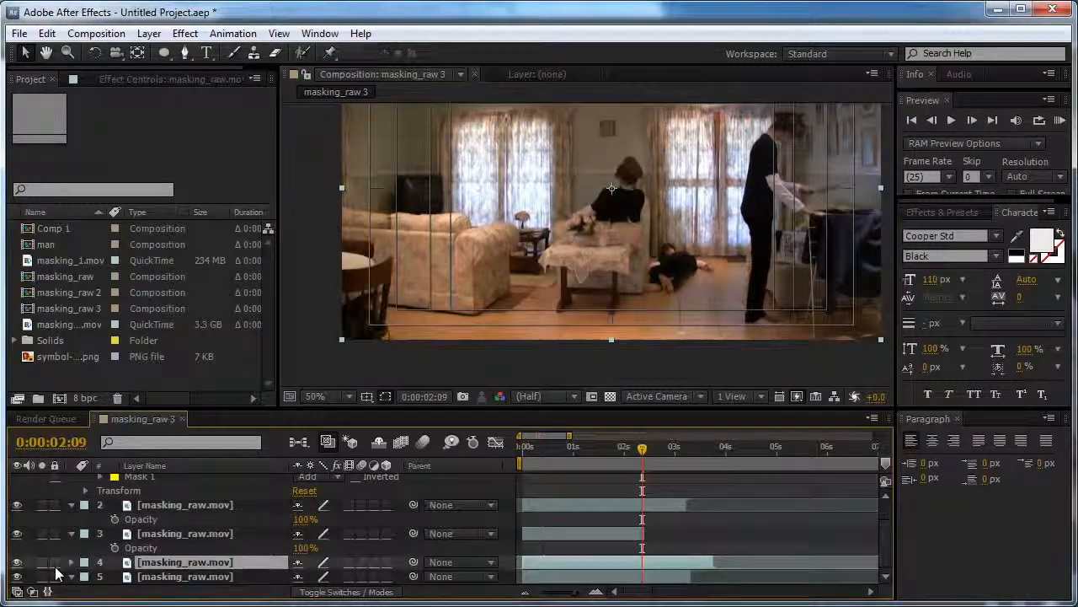
pyautogui.moveTo(150, 561); pyautogui.dragTo(159, 492)
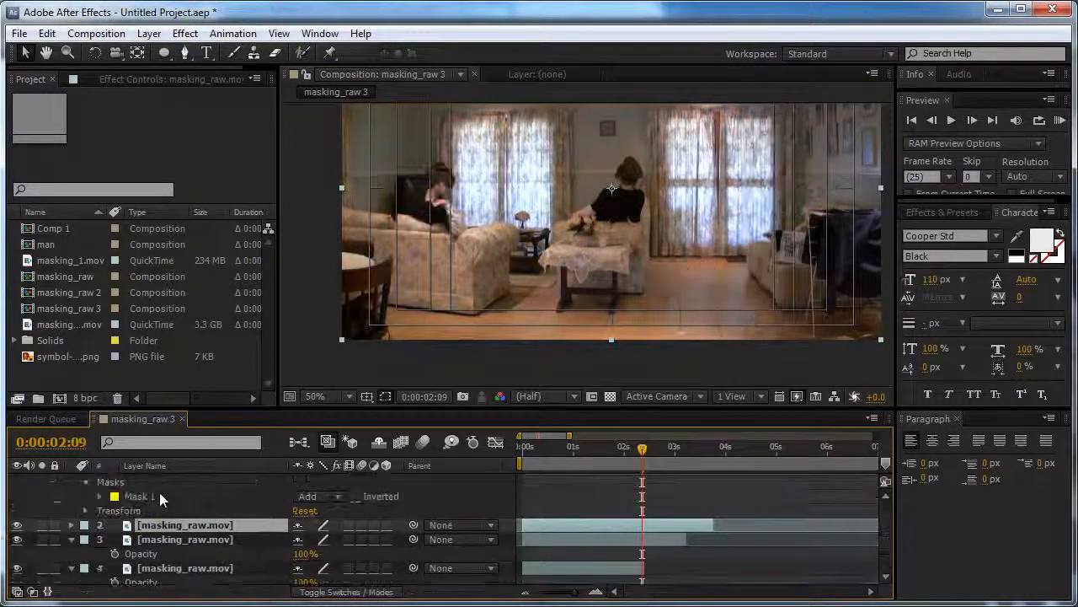
pyautogui.scroll(1, 159, 492)
pyautogui.moveTo(167, 536); pyautogui.dragTo(167, 478)
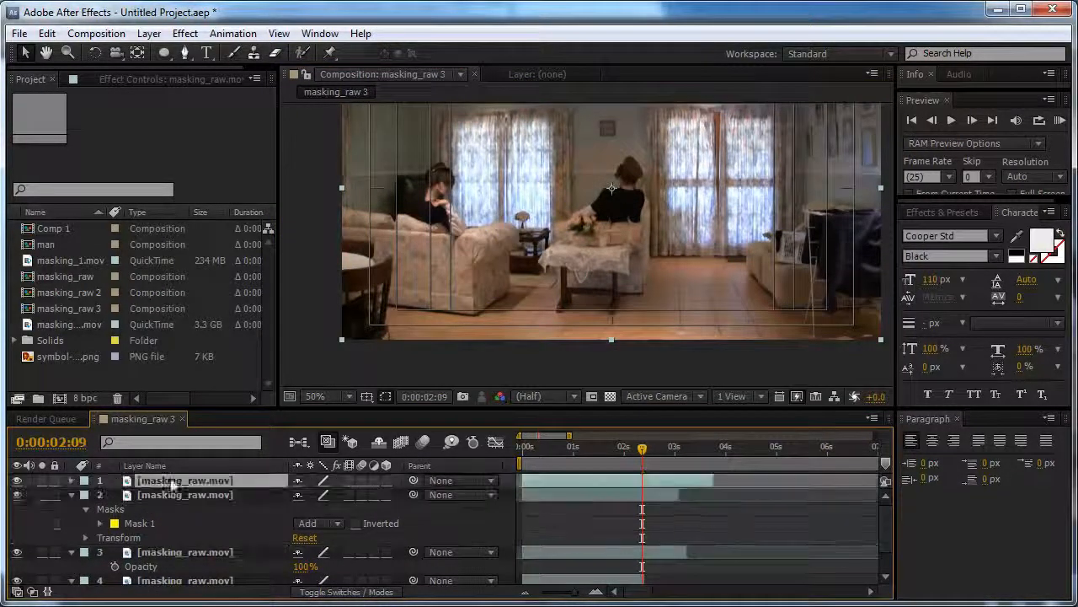
pyautogui.moveTo(503, 277); pyautogui.dragTo(359, 128)
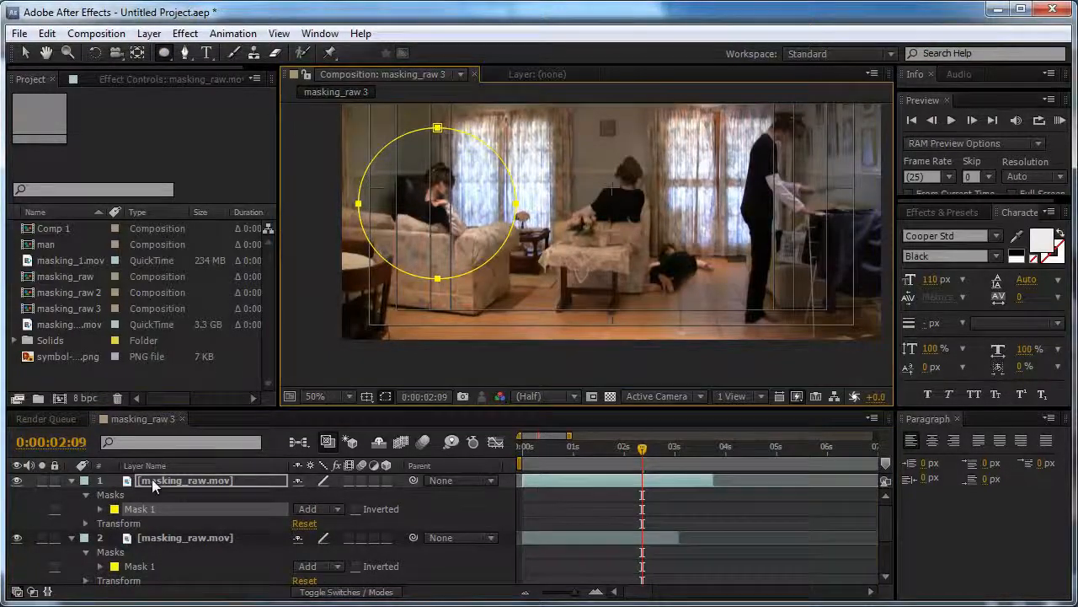
# Feather the top layer's elliptical mask by 47 pixels
pyautogui.press('m')
pyautogui.press('m')
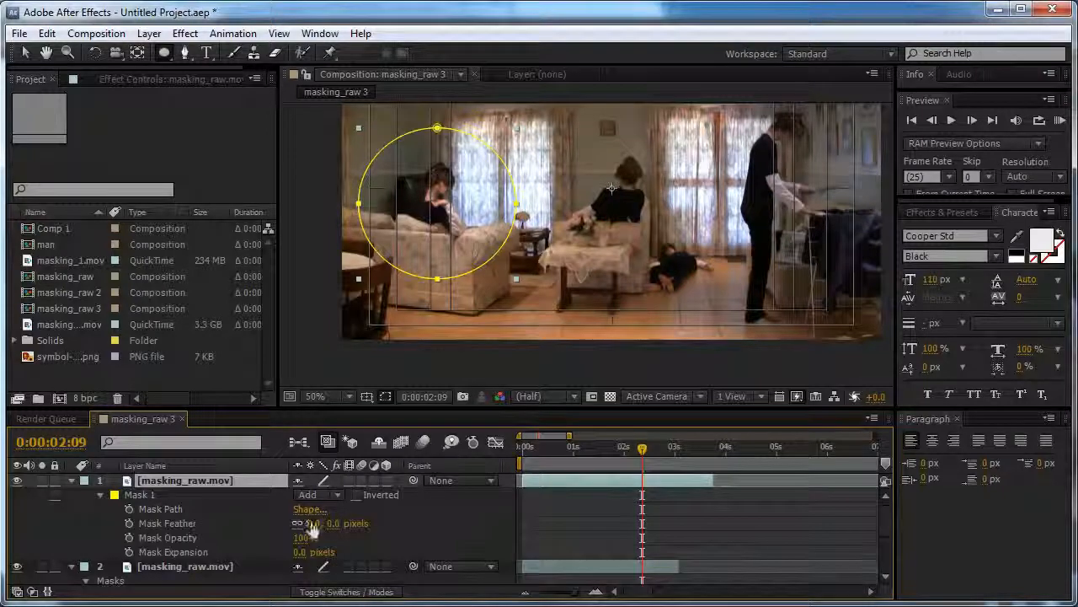
pyautogui.moveTo(312, 527); pyautogui.dragTo(407, 527)
pyautogui.click(418, 356)
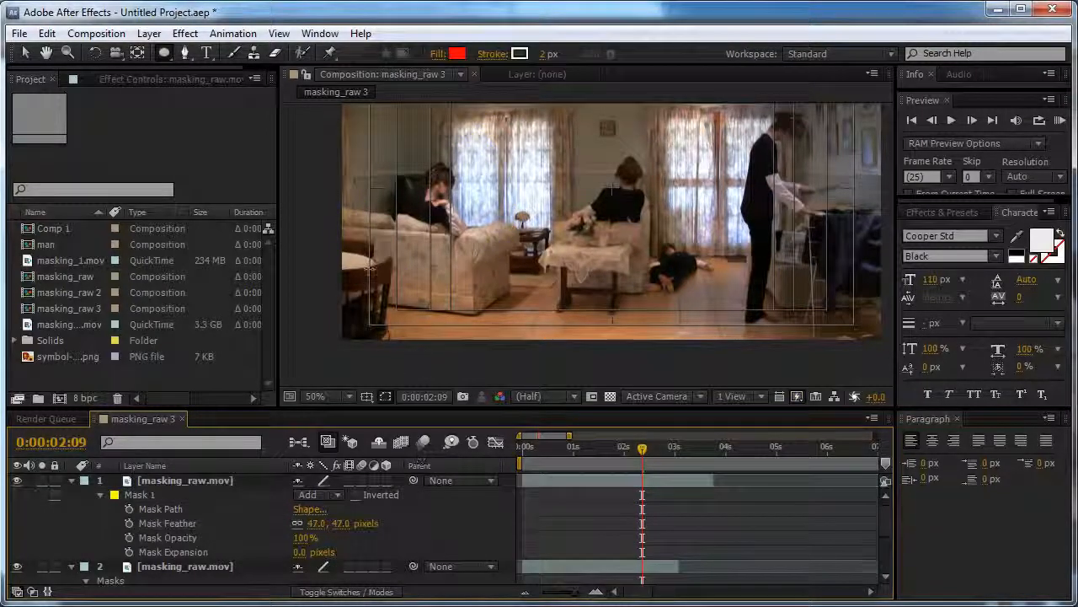
pyautogui.press('v')
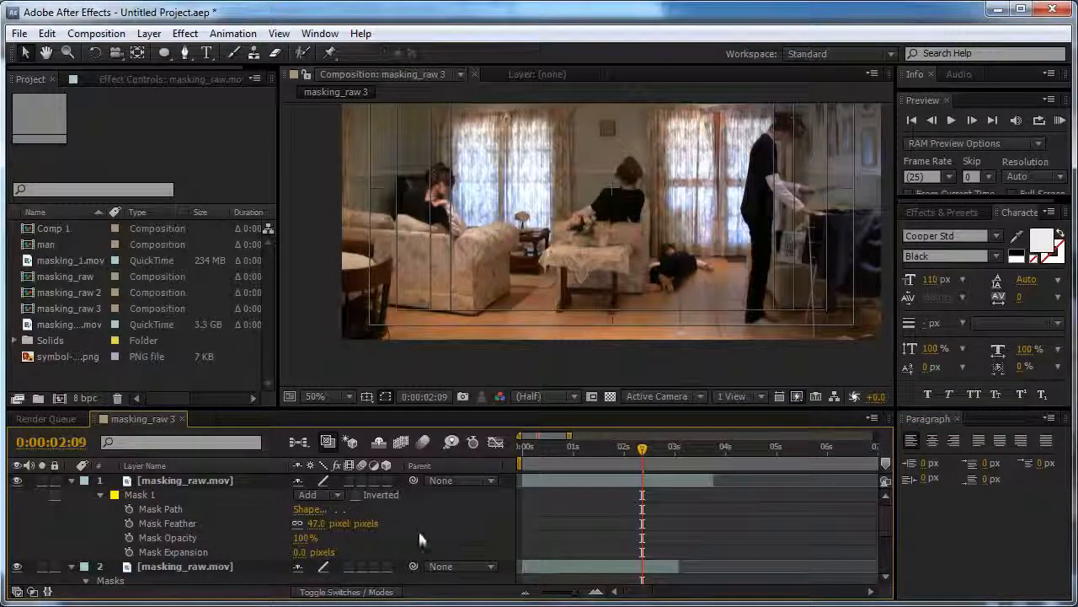
# Move the bottom layer up to third in the stack and draw an elliptical mask around its figure crouching before the coffee table
pyautogui.scroll(-3, 418, 528)
pyautogui.moveTo(206, 578); pyautogui.dragTo(177, 512)
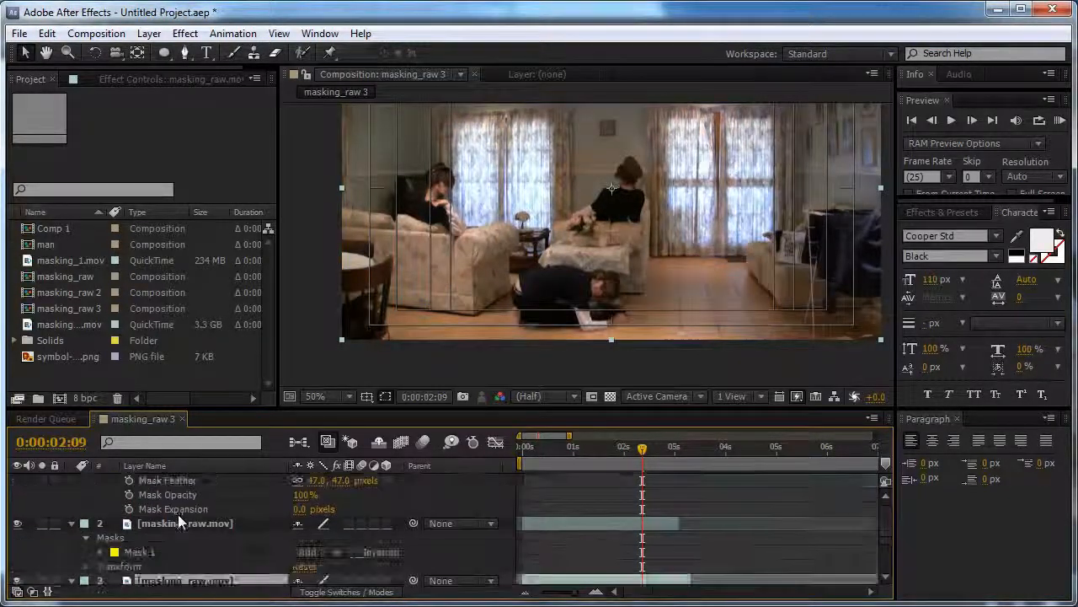
pyautogui.click(164, 52)
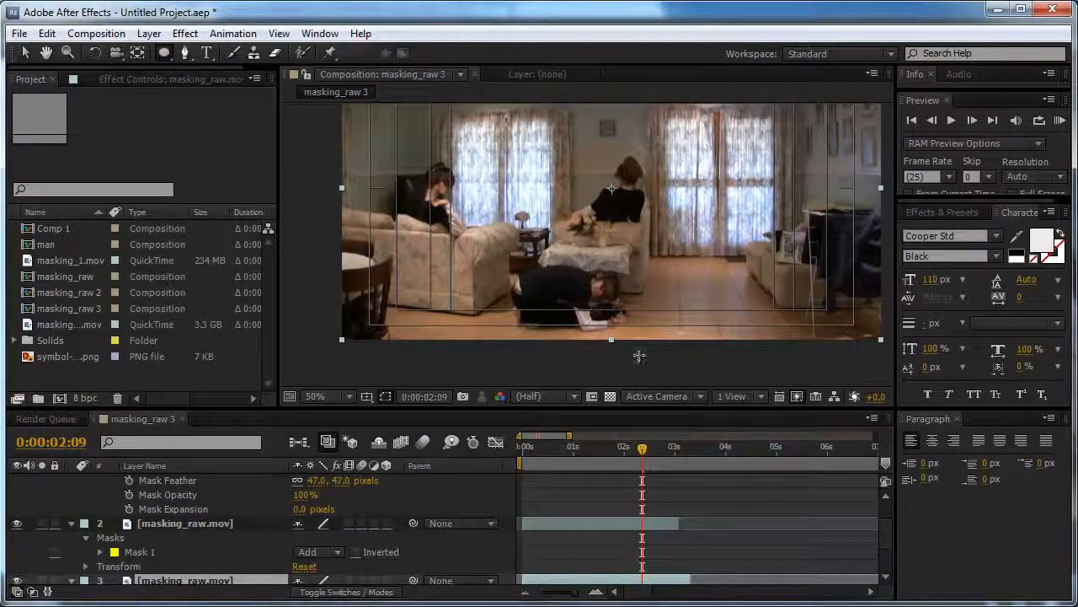
pyautogui.moveTo(639, 356)
pyautogui.mouseDown()
pyautogui.moveTo(481, 278)
pyautogui.moveTo(475, 239)
pyautogui.mouseUp()
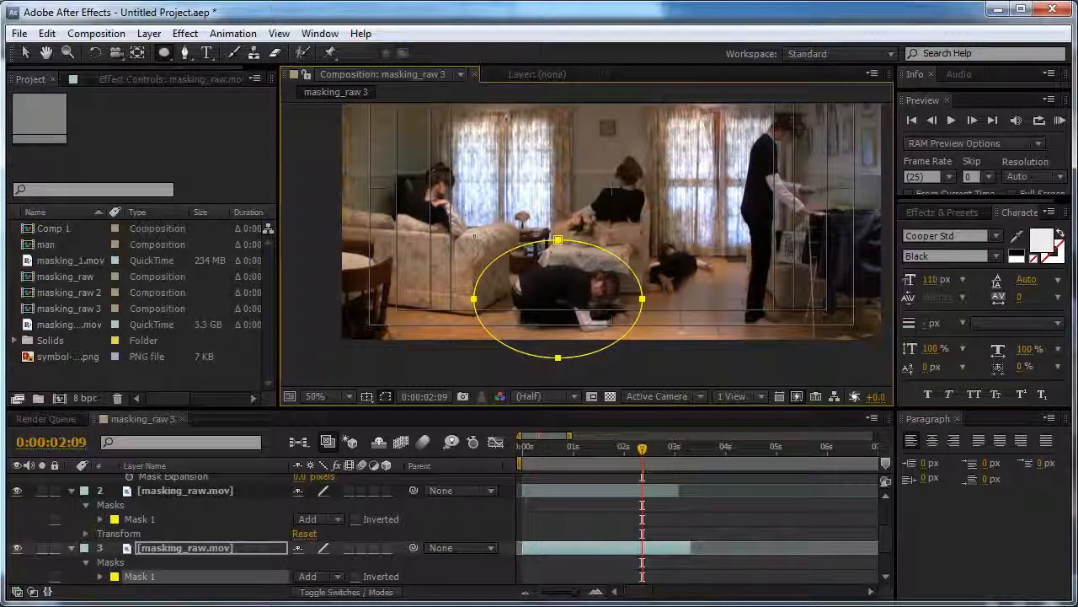
# Feather the elliptical mask around the crouching figure on the third layer
pyautogui.click(239, 547)
pyautogui.press('m')
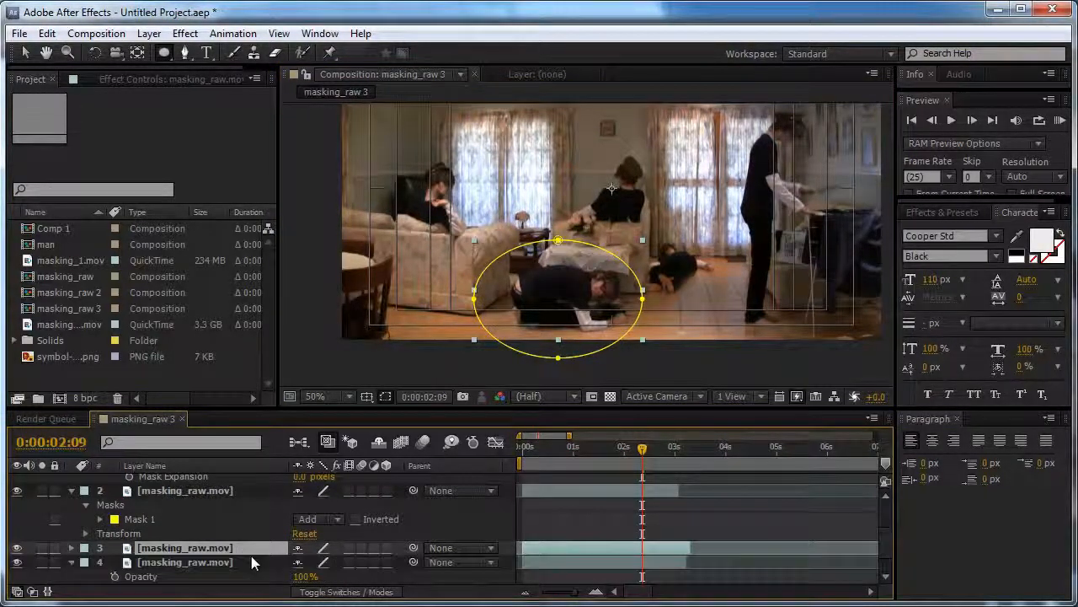
pyautogui.scroll(-1, 251, 555)
pyautogui.press('m')
pyautogui.press('m')
pyautogui.moveTo(310, 562); pyautogui.dragTo(363, 562)
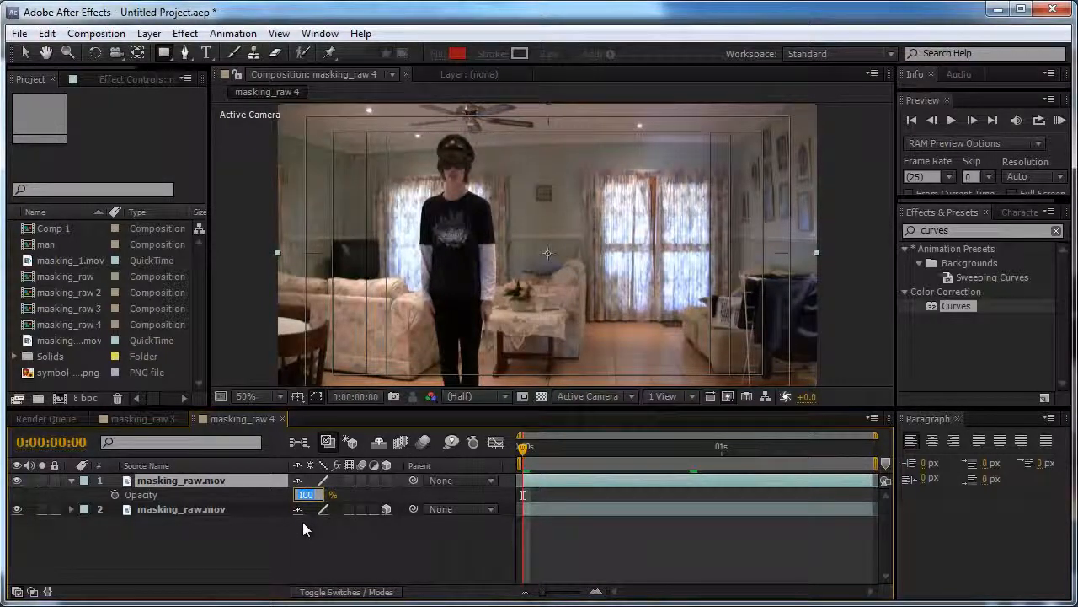
# In the masking_raw 4 composition, set the top layer's opacity to 50% and go to the handshake at 0:00:00:21
pyautogui.write('50')
pyautogui.click(303, 522)
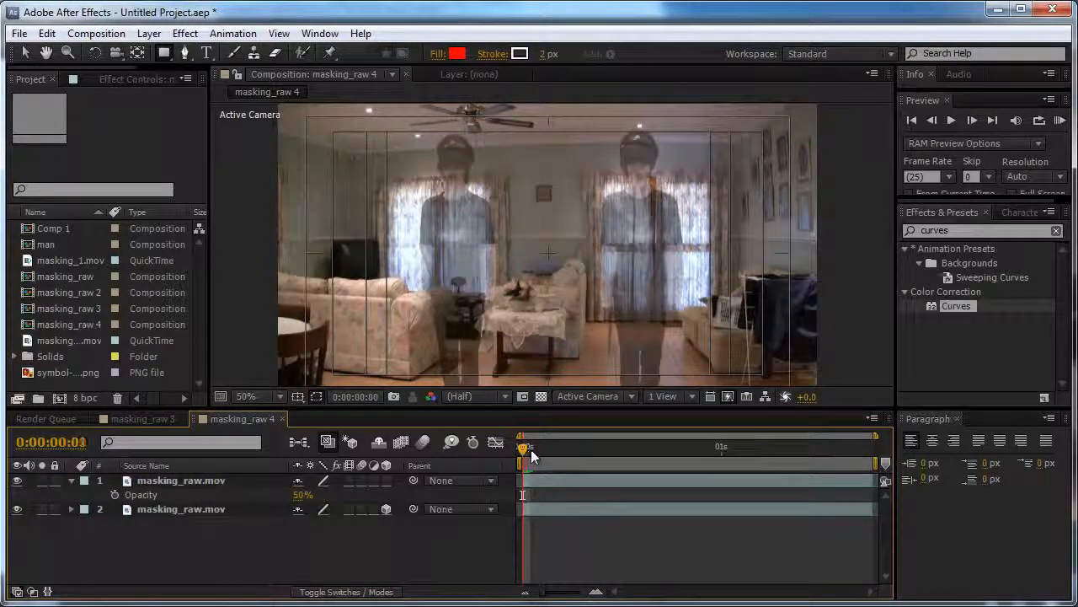
pyautogui.moveTo(606, 449); pyautogui.dragTo(695, 449)
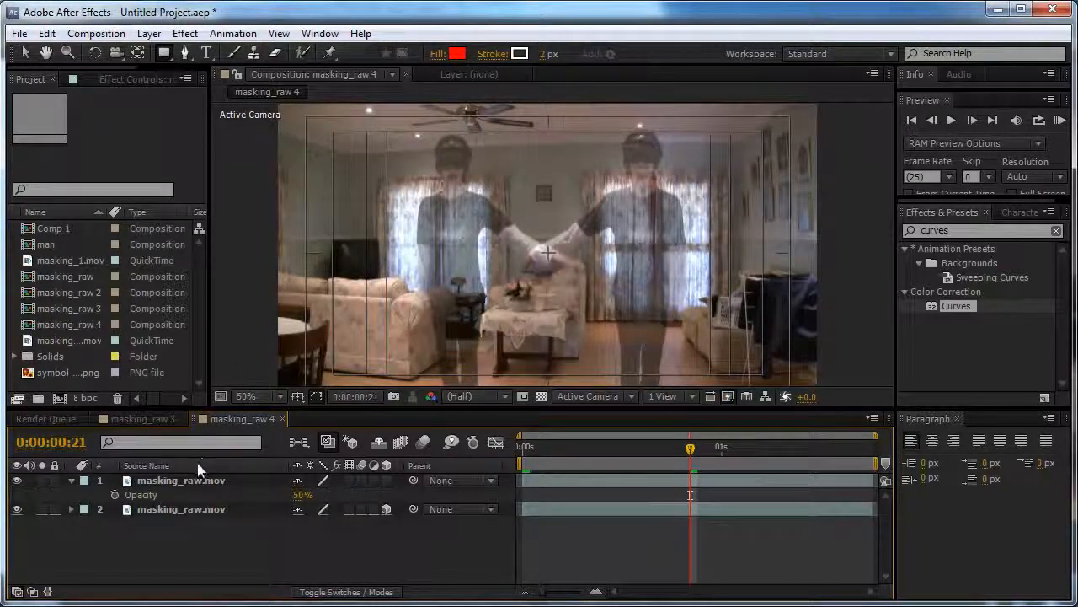
# Draw a tall rectangular mask on the top layer around the left figure, ending at the joined hands and extending beyond the frame vertically
pyautogui.click(181, 480)
pyautogui.press(',')
pyautogui.press(',')
pyautogui.moveTo(466, 161)
pyautogui.mouseDown()
pyautogui.moveTo(507, 327)
pyautogui.moveTo(550, 333)
pyautogui.mouseUp()
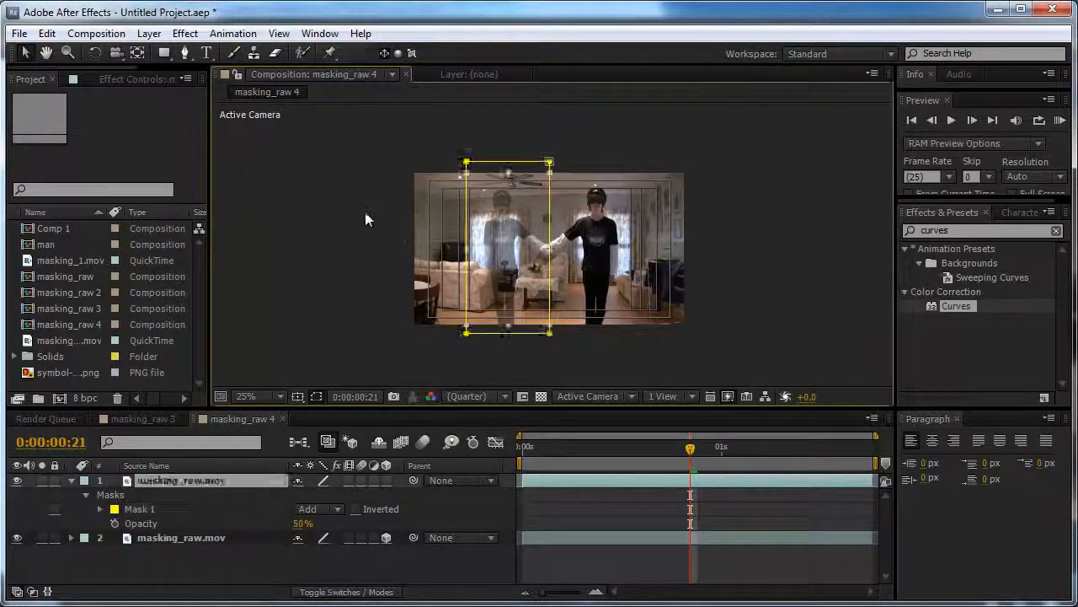
pyautogui.scroll(7, 532, 273)
pyautogui.scroll(-3, 531, 273)
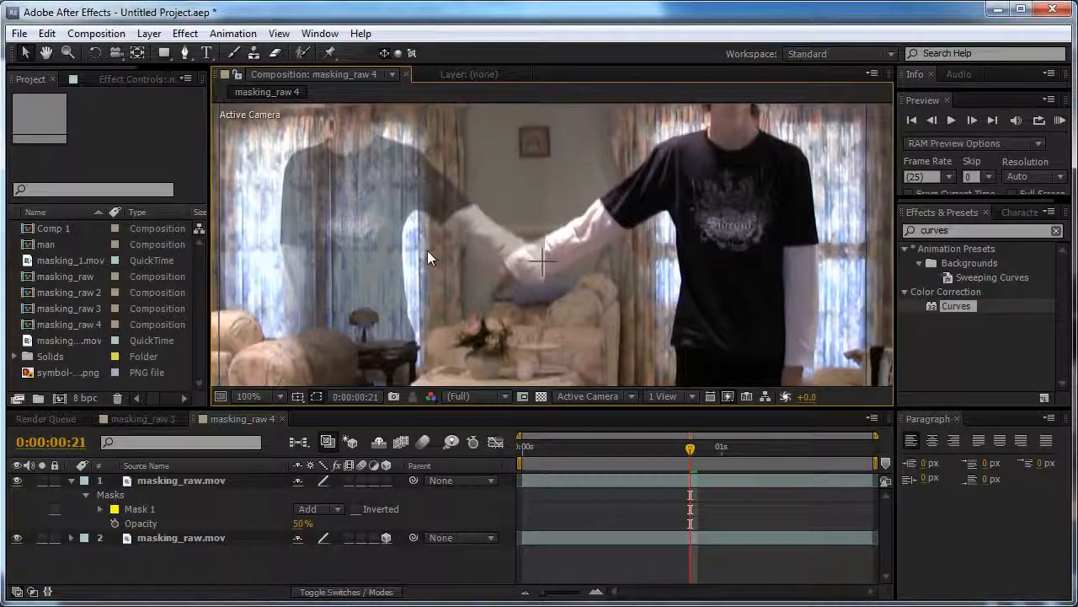
pyautogui.scroll(-2, 380, 247)
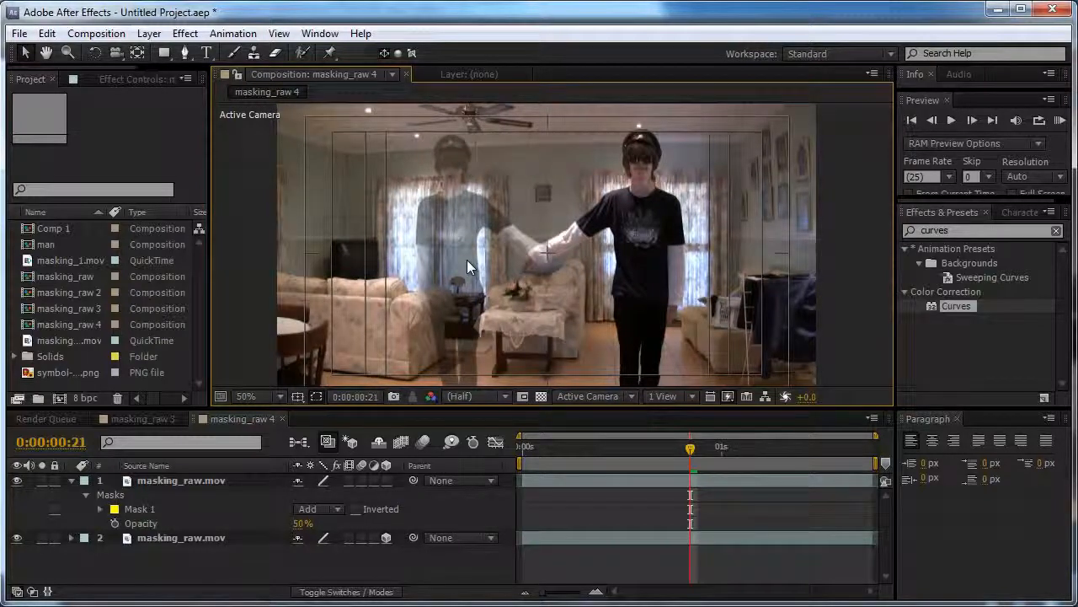